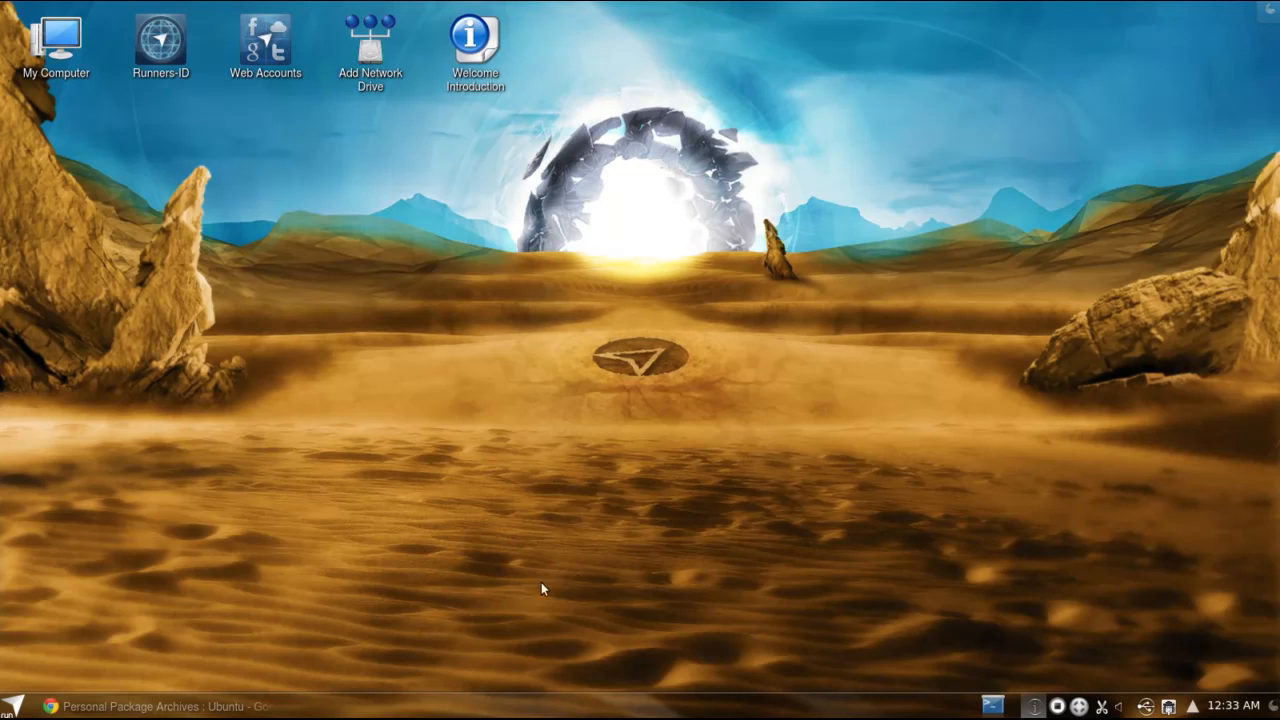
# Step: Launch Muon Software Center from the system applications and reposition its window slightly on the desktop
pyautogui.click(10, 704)
pyautogui.moveTo(101, 596)
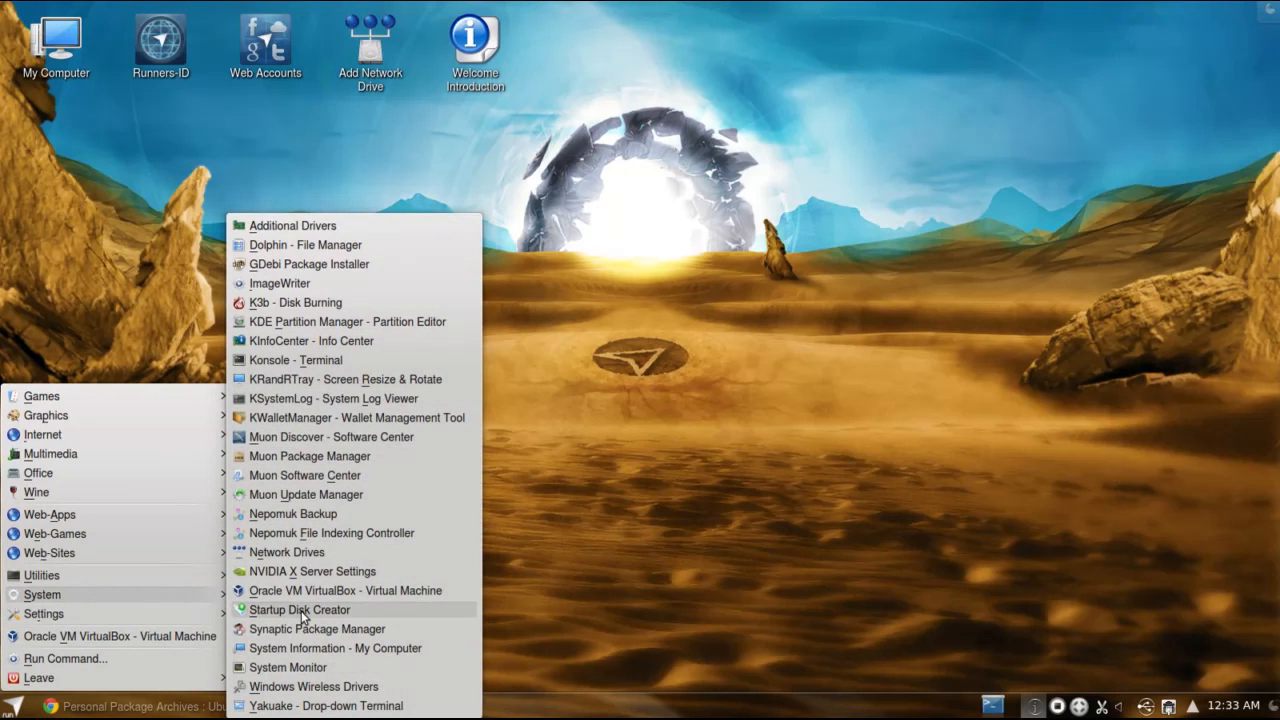
pyautogui.click(311, 475)
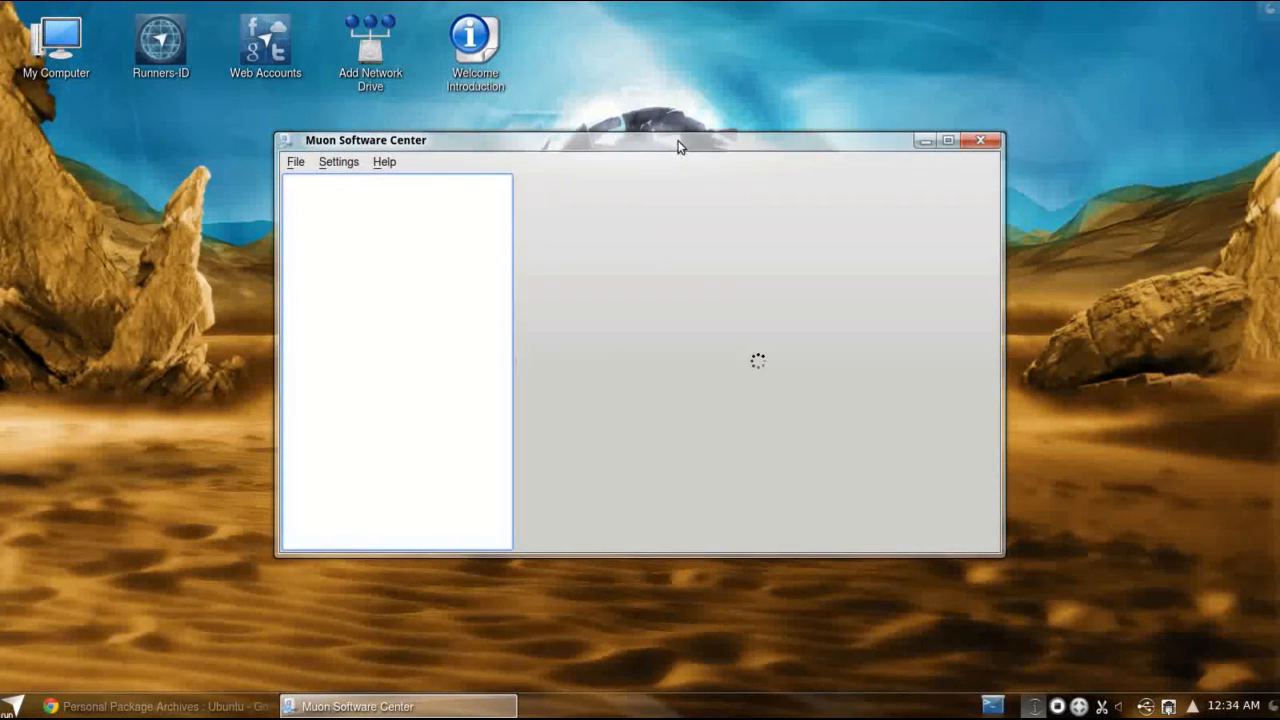
pyautogui.moveTo(678, 146); pyautogui.dragTo(628, 125)
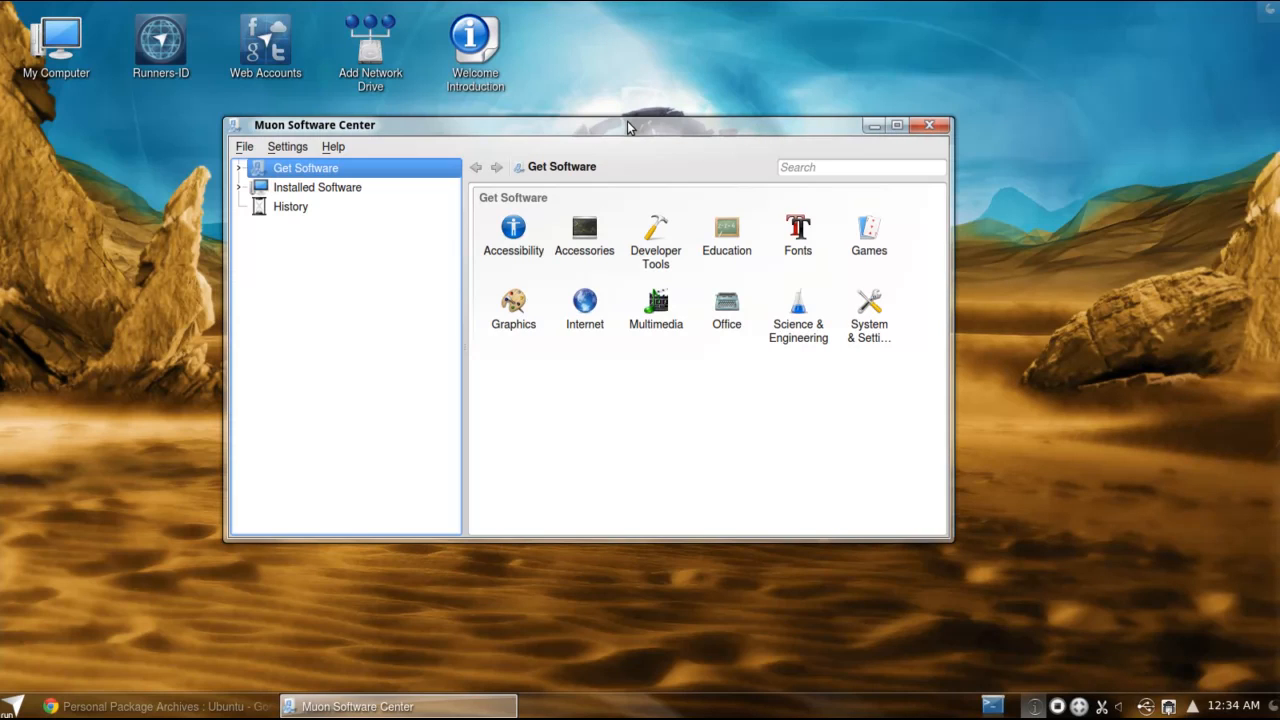
# Step: Search the available software for "chromium" and open the detailed information for Chromium Web Browser
pyautogui.click(931, 168)
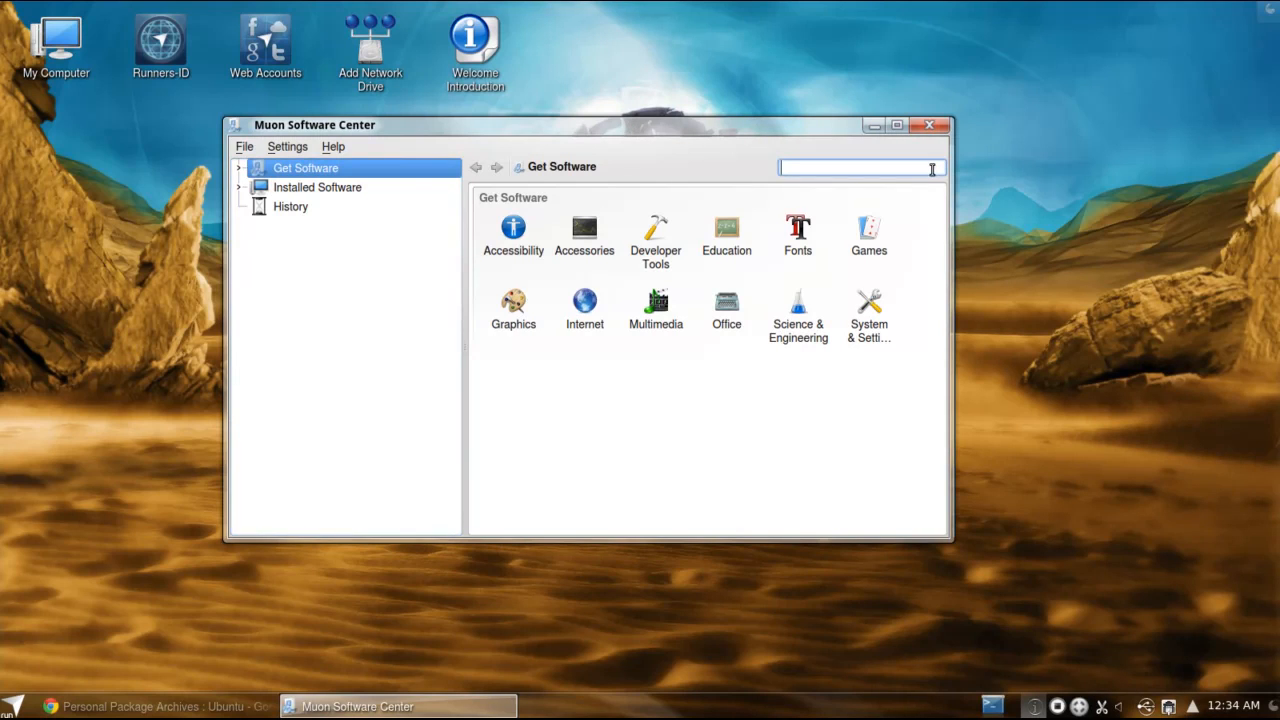
pyautogui.write('chromium')
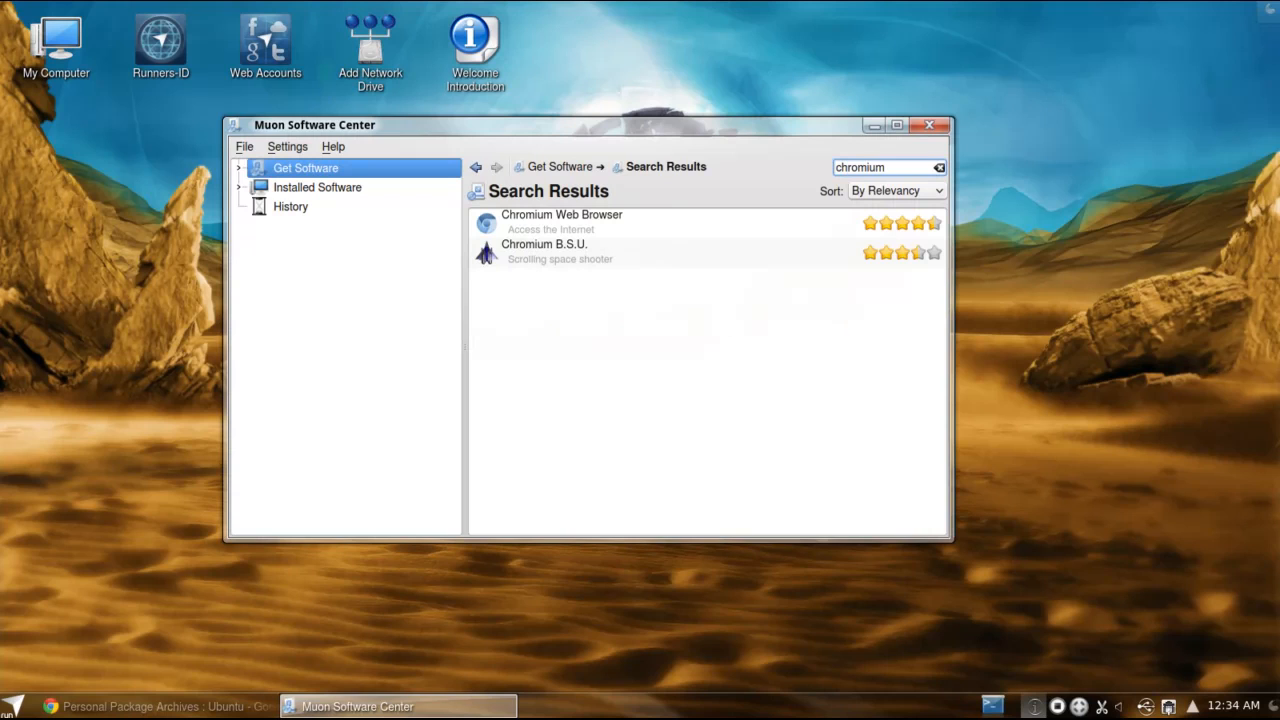
pyautogui.click(703, 222)
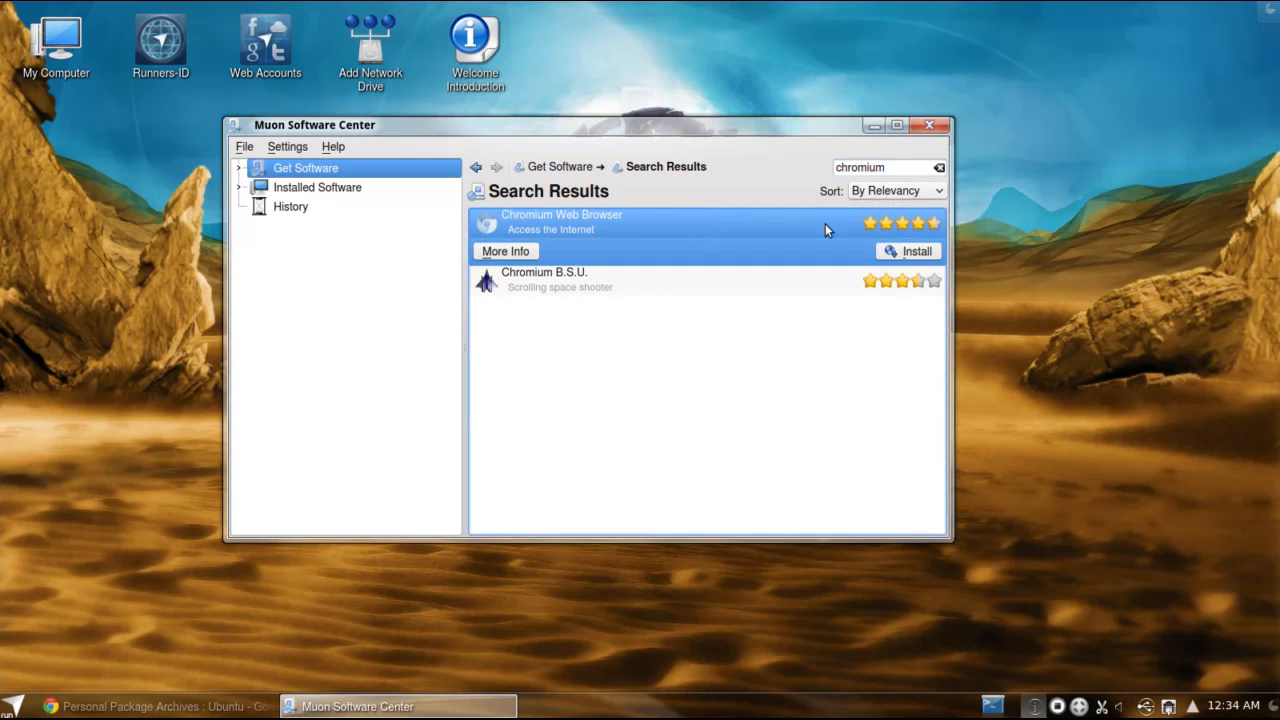
pyautogui.click(506, 251)
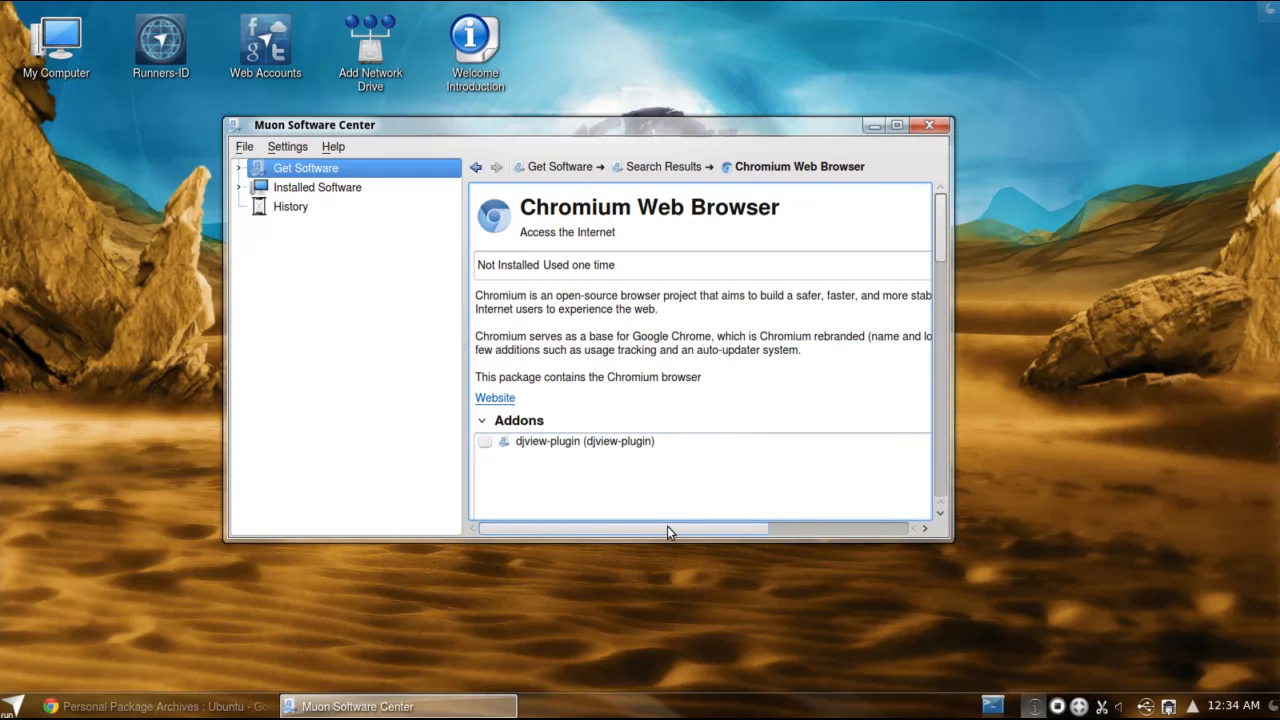
pyautogui.hscroll(3, 667, 526)
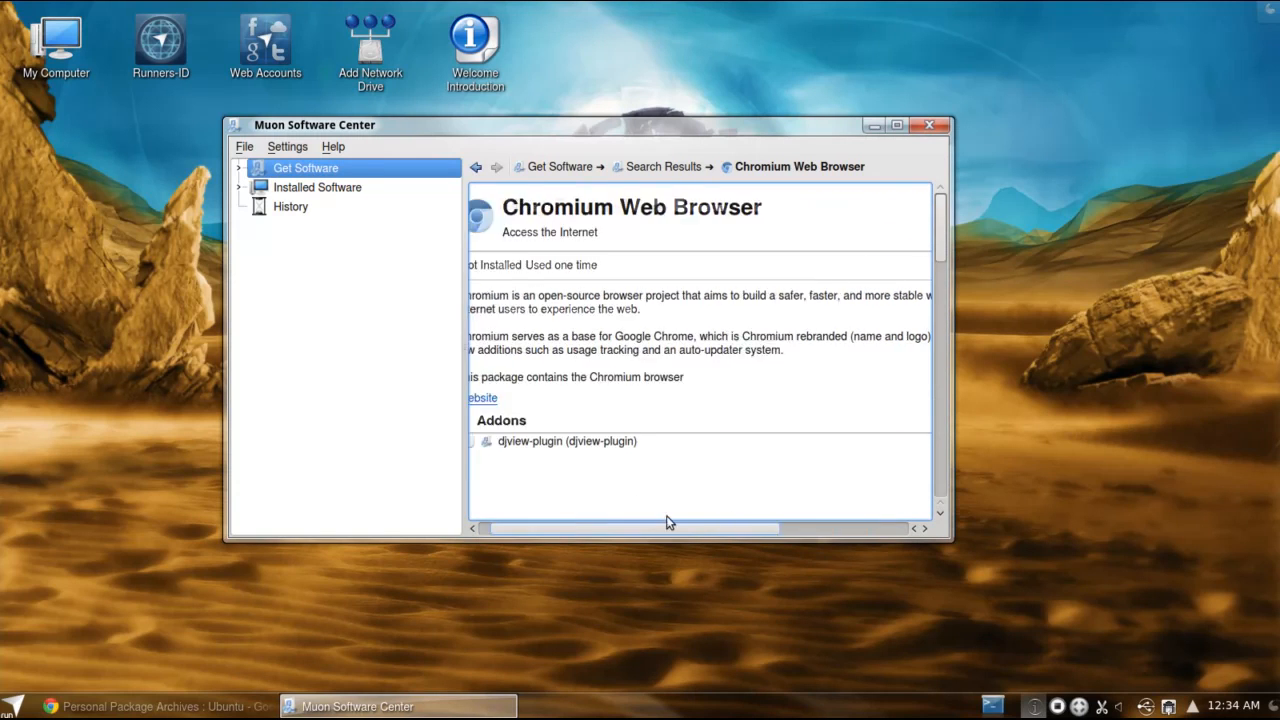
# Step: Return to the search results, reopen Chromium Web Browser's details and examine the full width of its page
pyautogui.click(668, 167)
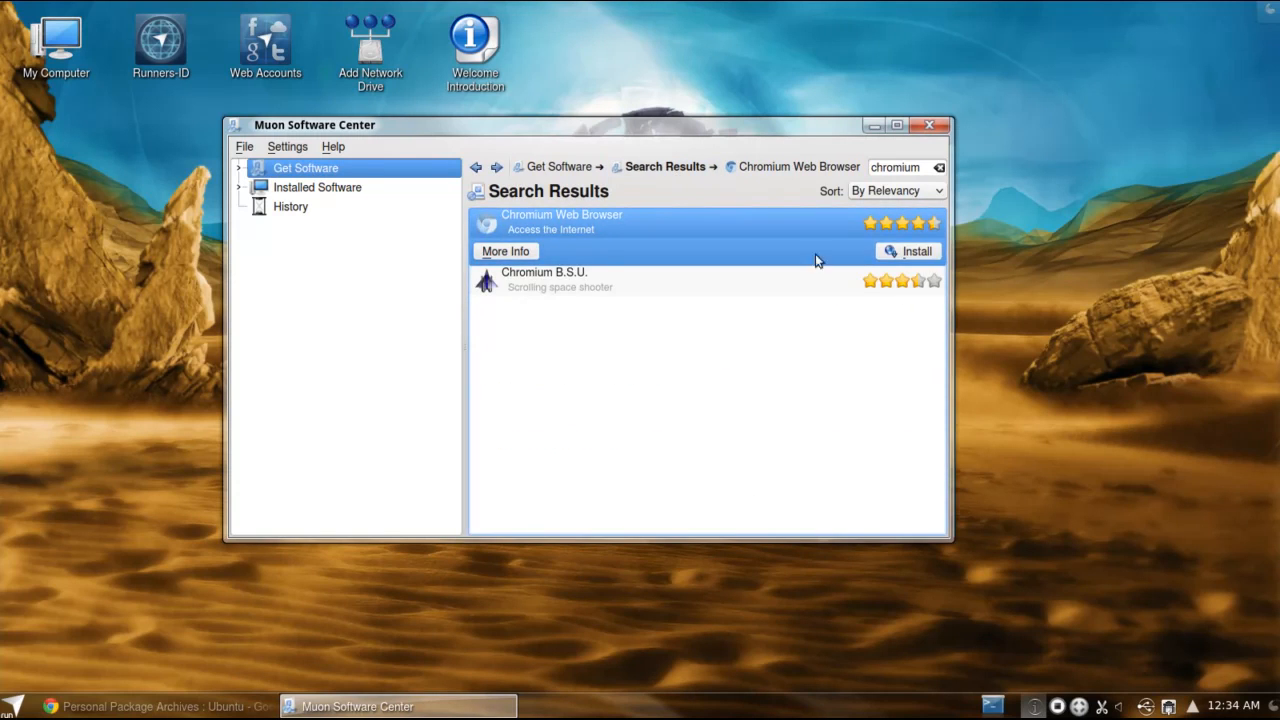
pyautogui.click(536, 253)
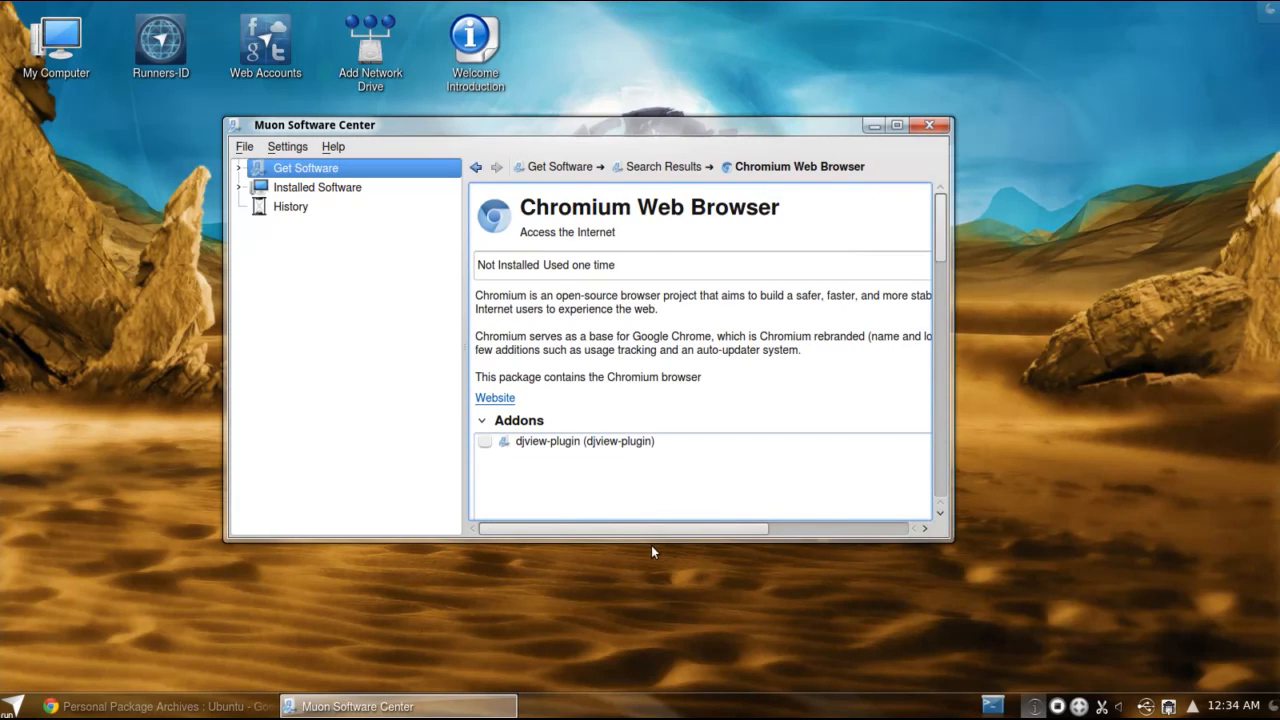
pyautogui.hscroll(3, 671, 528)
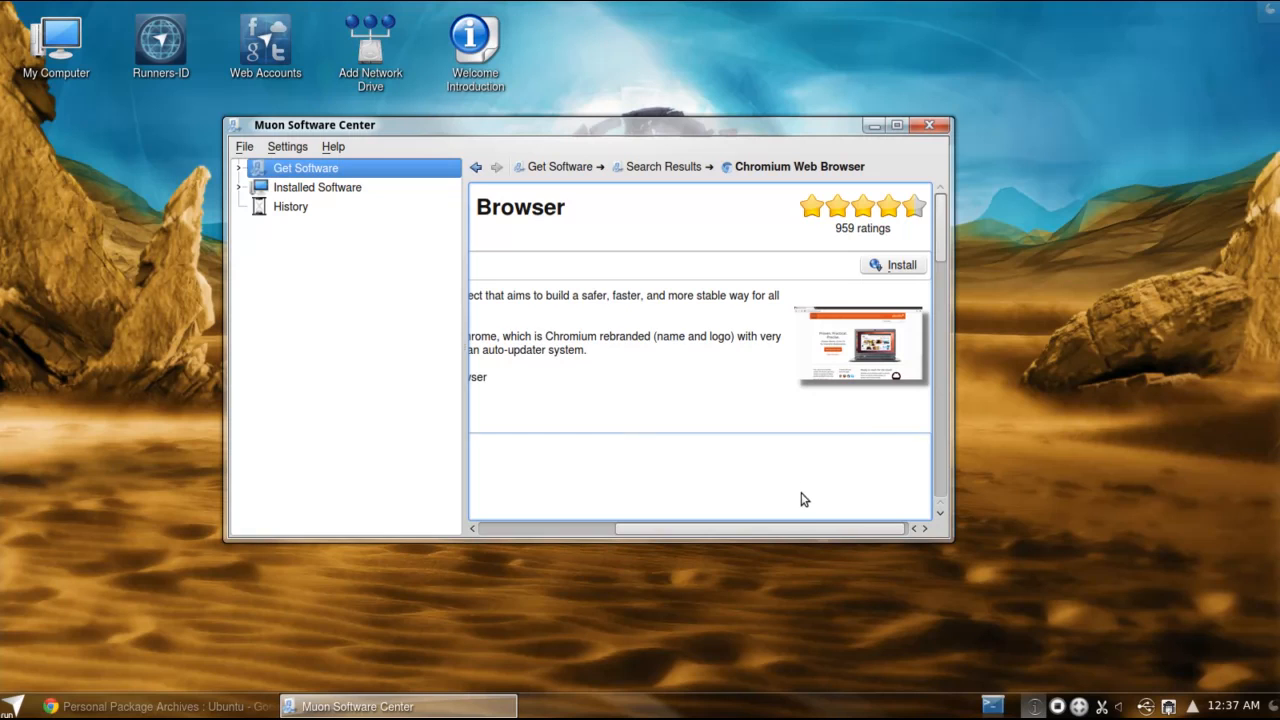
pyautogui.moveTo(792, 527); pyautogui.dragTo(657, 531)
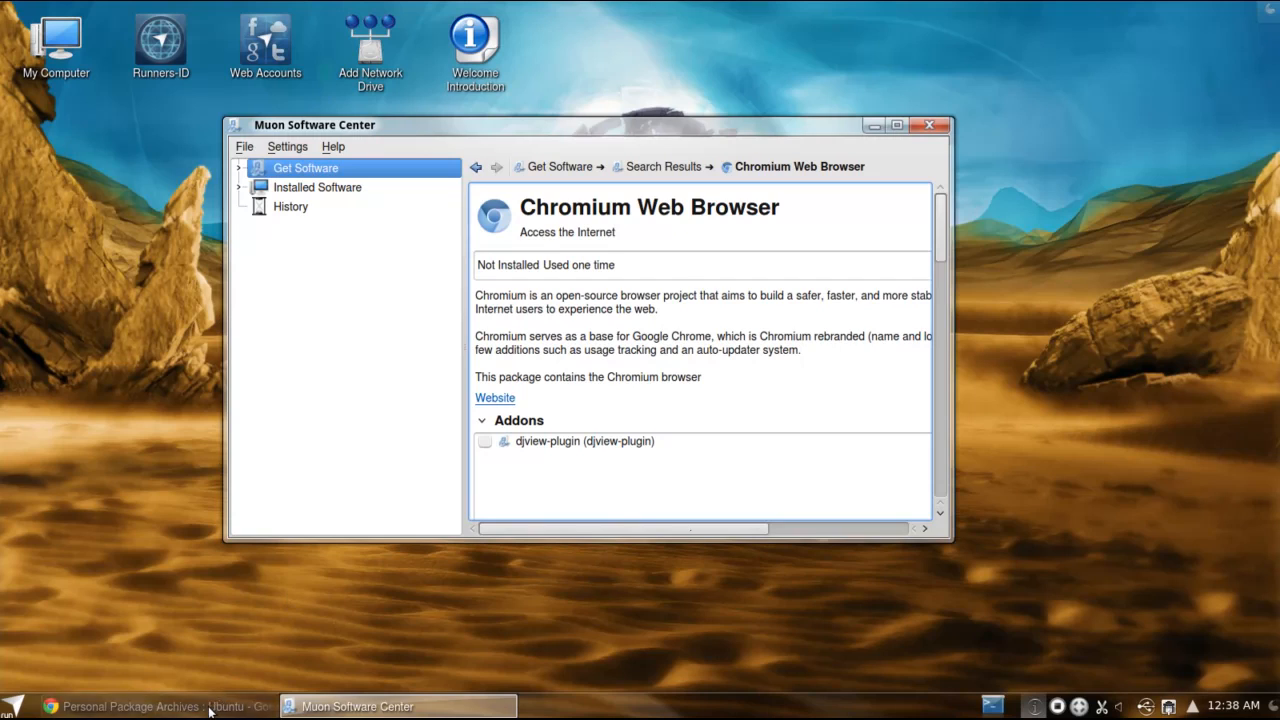
# Step: Switch to the Chrome browser and search Launchpad's Ubuntu Personal Package Archives for "chromium"
pyautogui.click(150, 706)
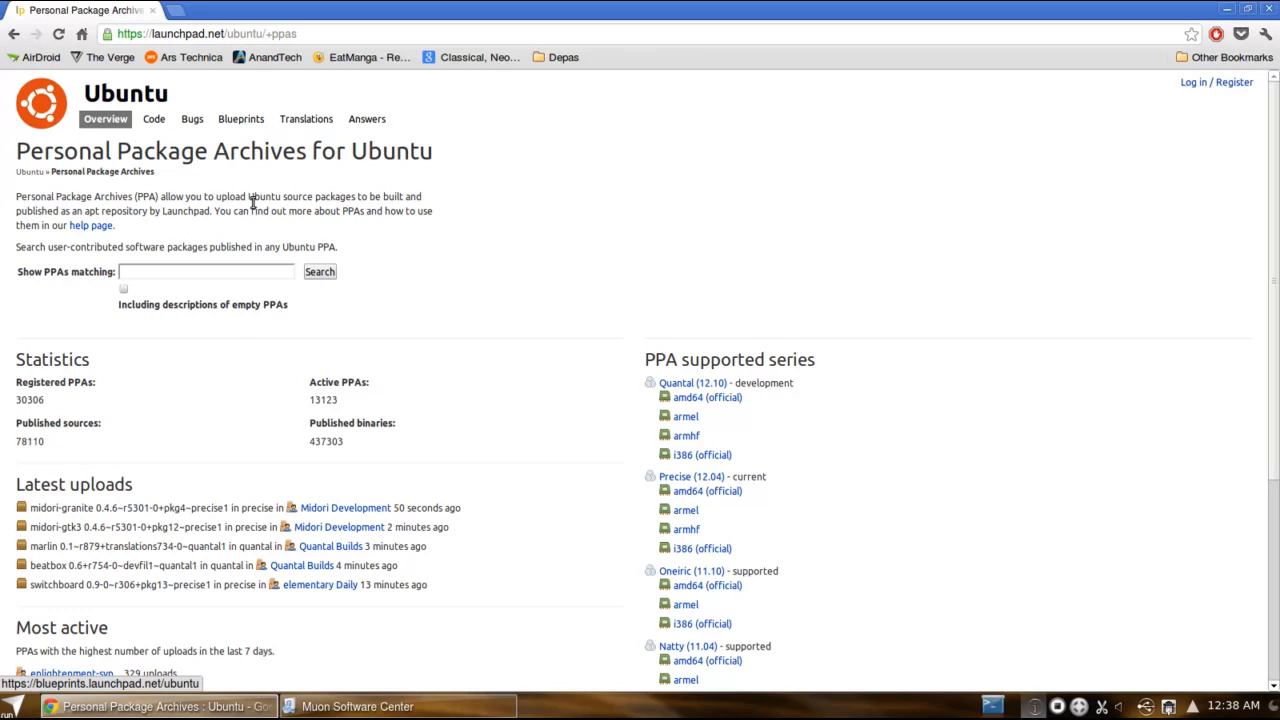
pyautogui.click(260, 273)
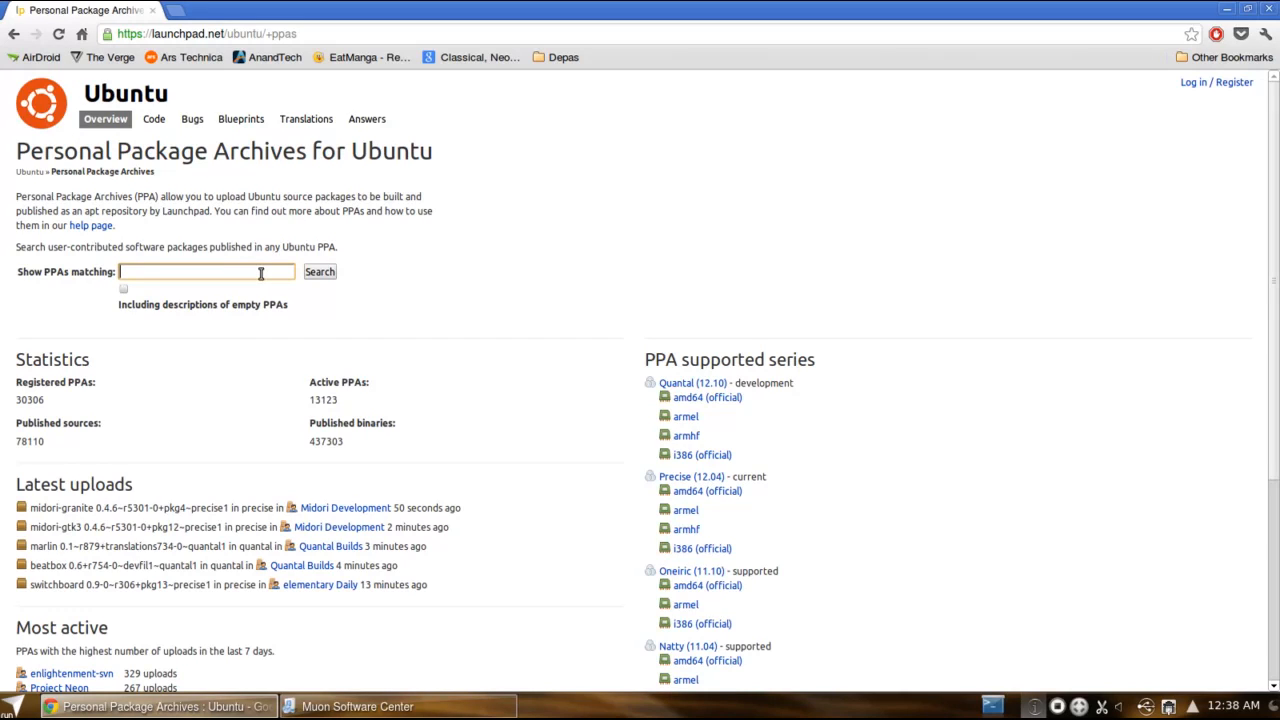
pyautogui.write('ch')
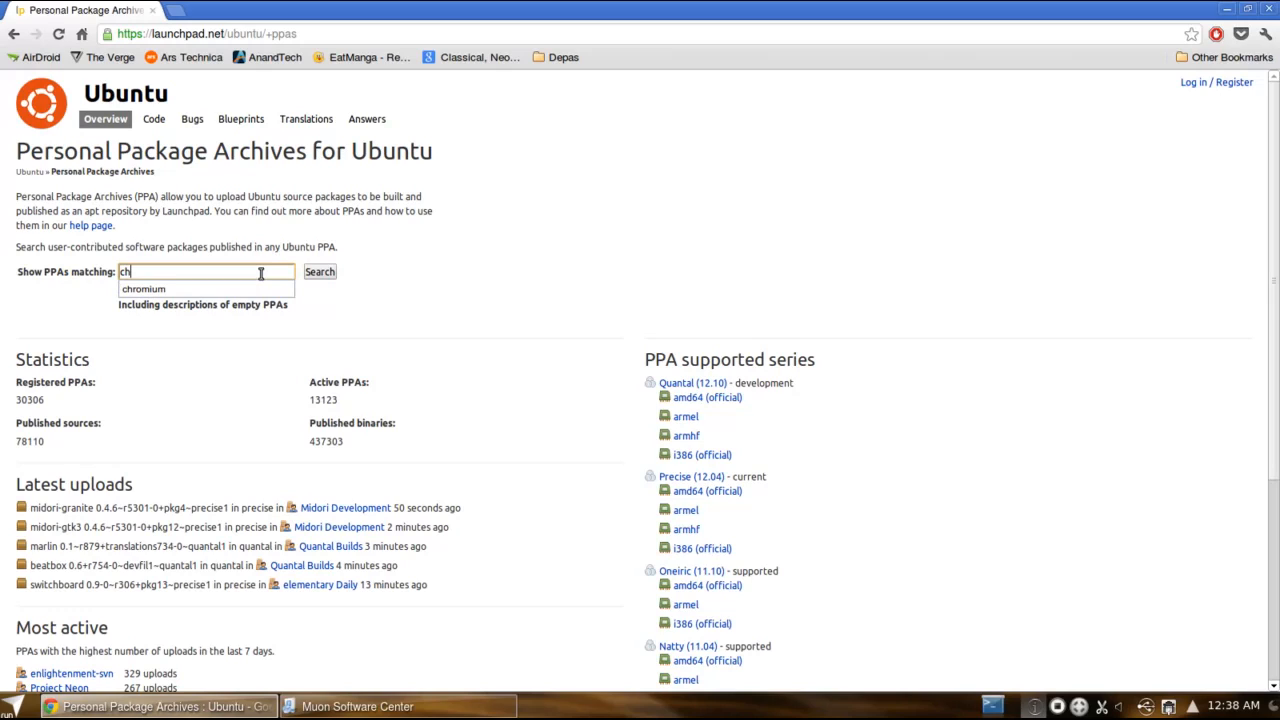
pyautogui.write('romium')
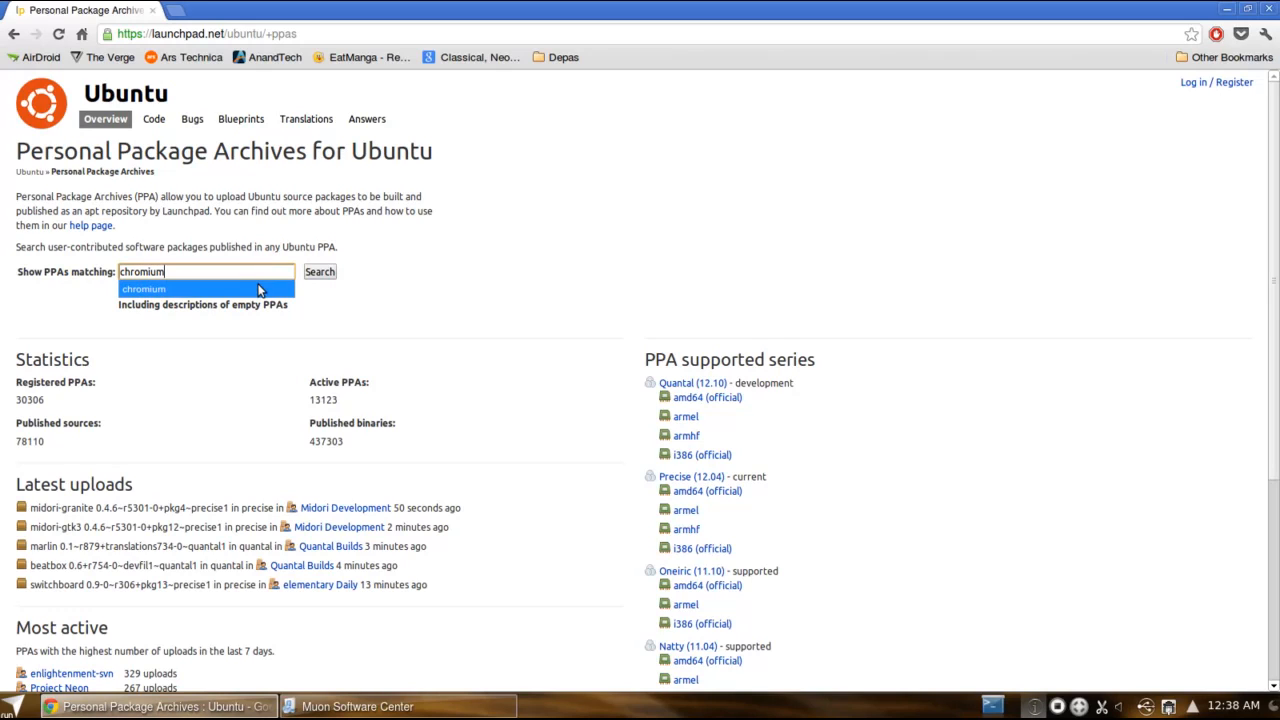
pyautogui.click(258, 290)
pyautogui.click(334, 273)
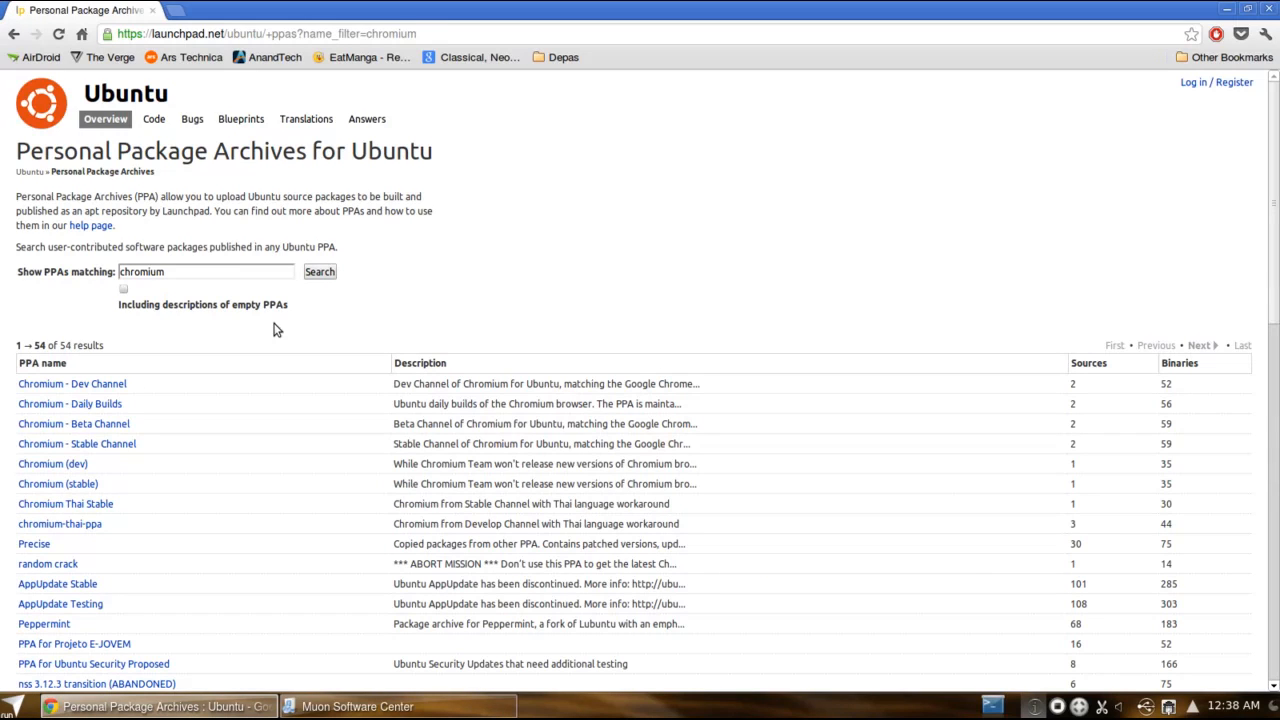
# Step: Open the Chromium - Daily Builds PPA and review its description, published packages and the Ubuntu series offered for filtering
pyautogui.click(100, 405)
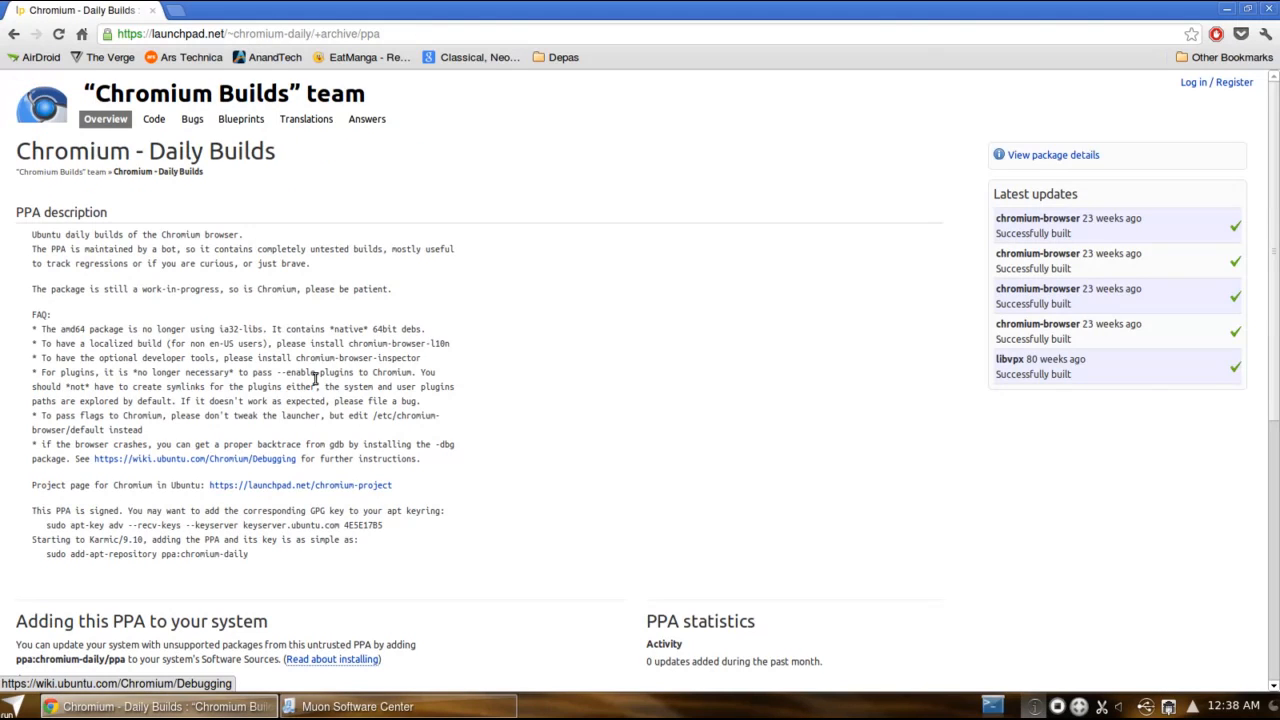
pyautogui.scroll(-1, 329, 366)
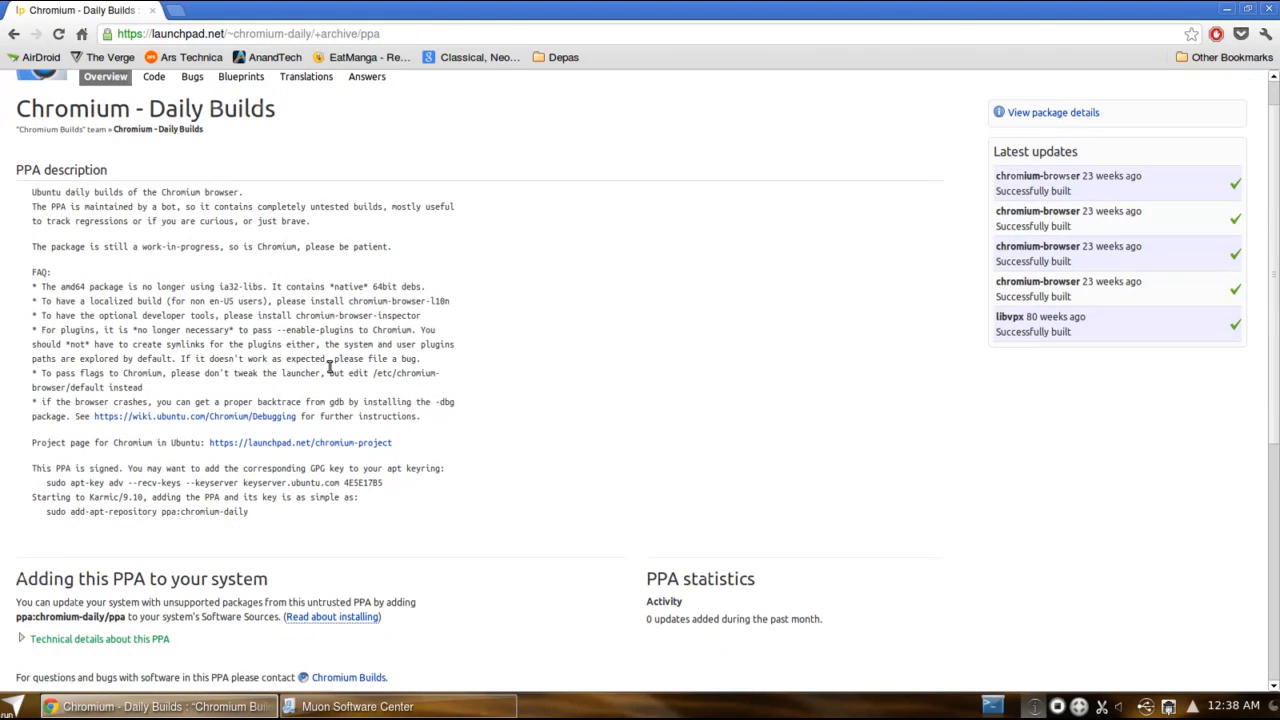
pyautogui.scroll(-4, 329, 366)
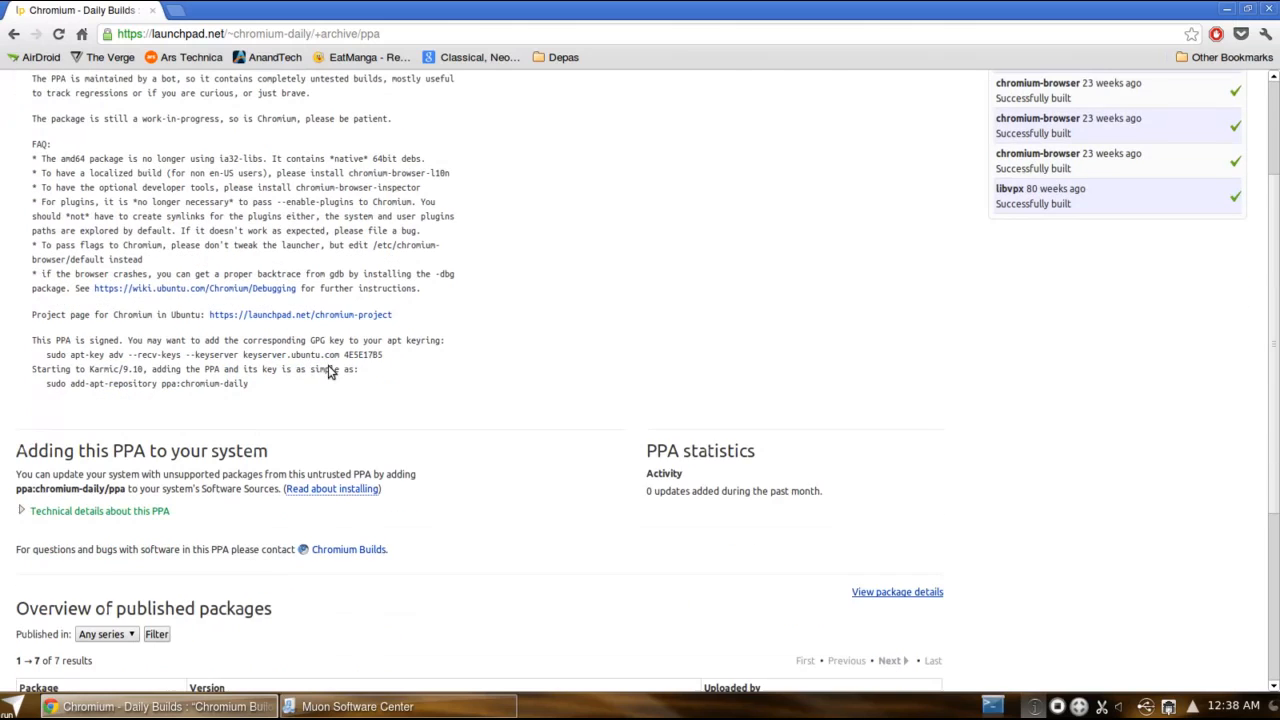
pyautogui.scroll(-4, 305, 378)
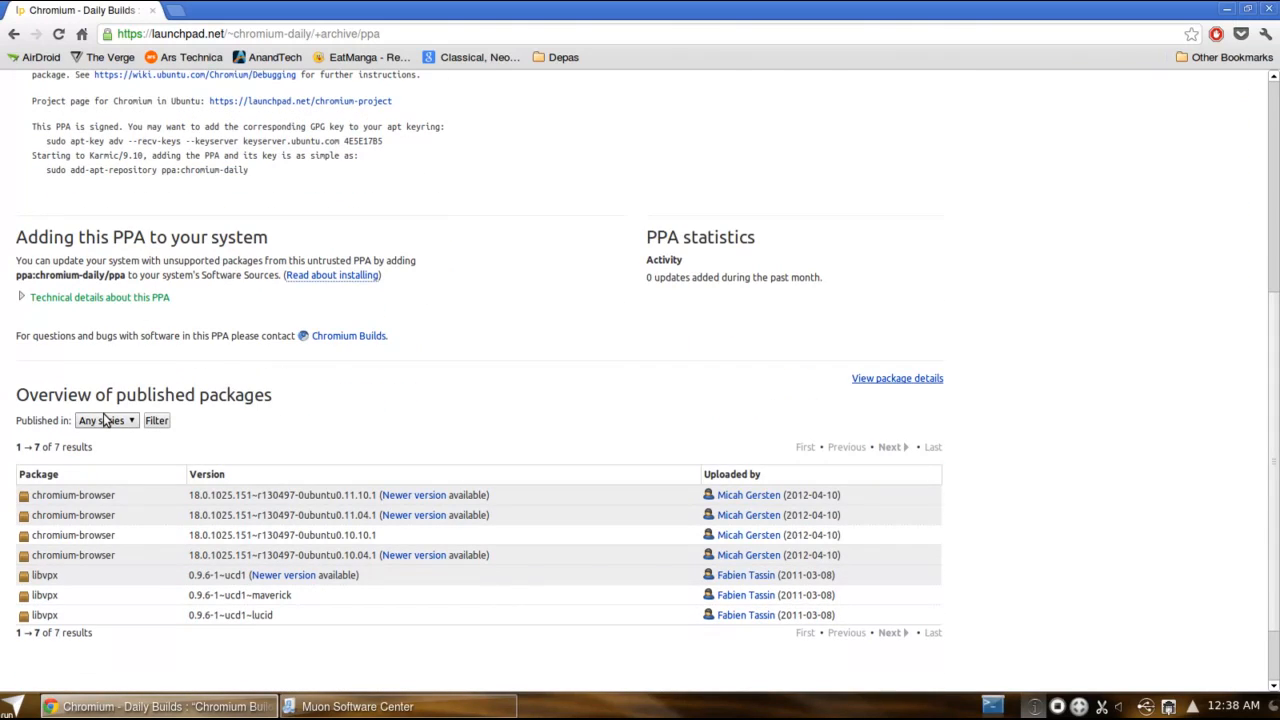
pyautogui.click(104, 418)
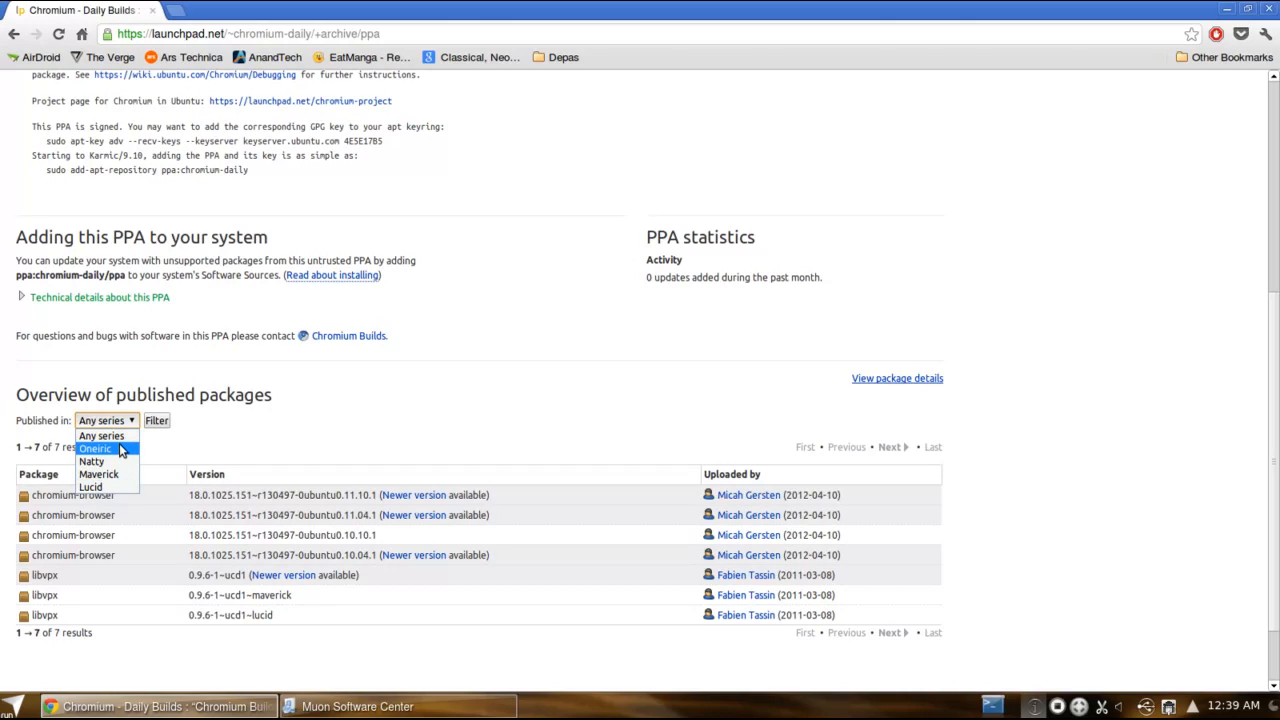
pyautogui.click(258, 398)
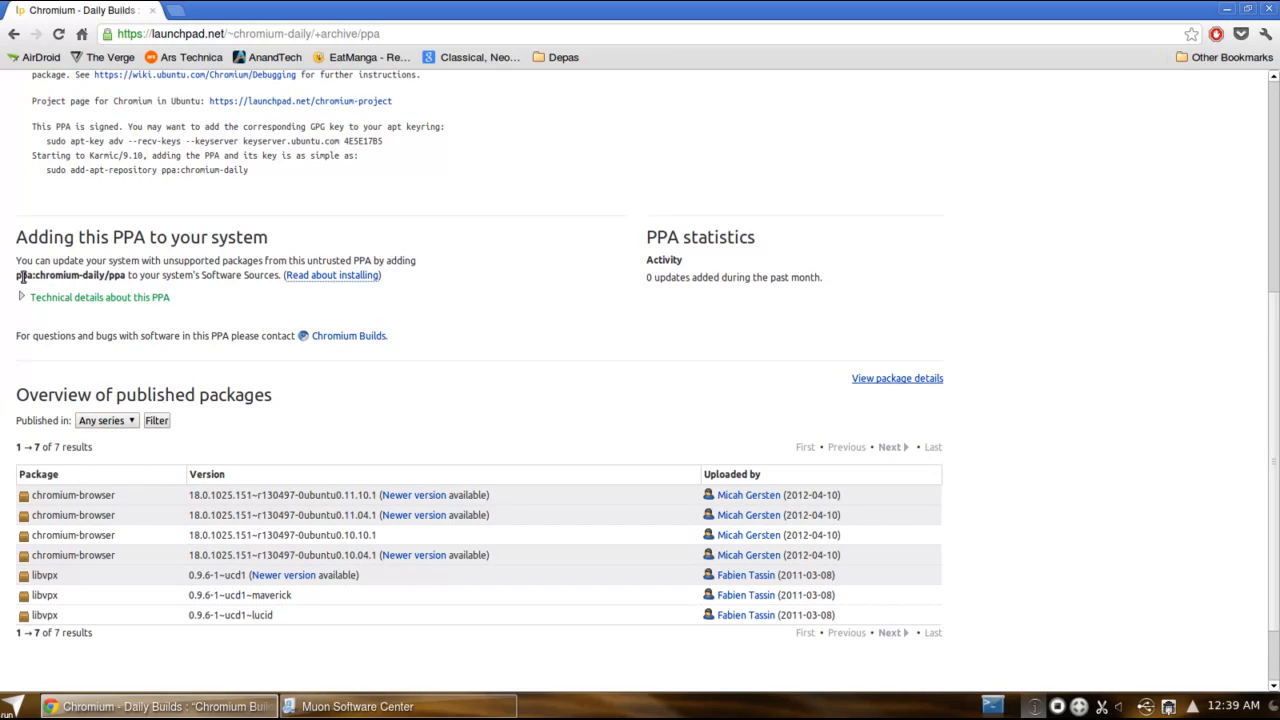
# Step: Copy the PPA address ppa:chromium-daily/ppa from the instructions for adding it to the system
pyautogui.moveTo(22, 278); pyautogui.dragTo(124, 279)
pyautogui.rightClick(87, 277)
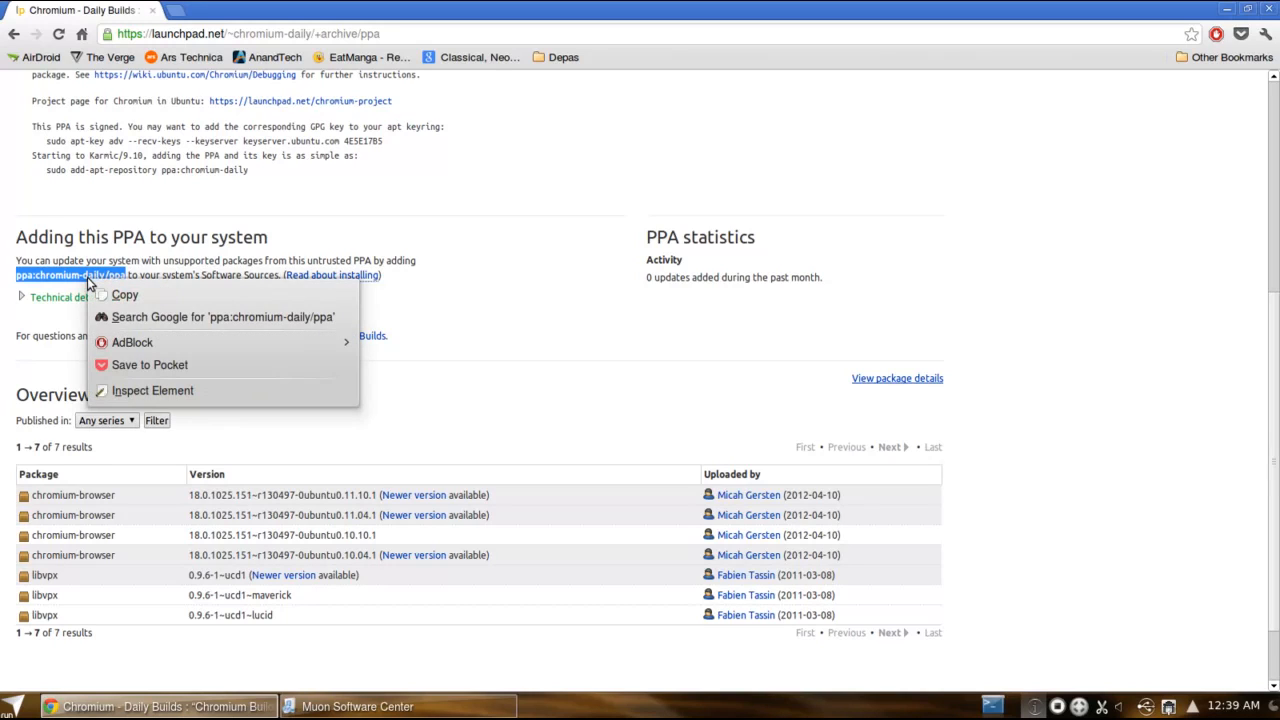
pyautogui.click(112, 292)
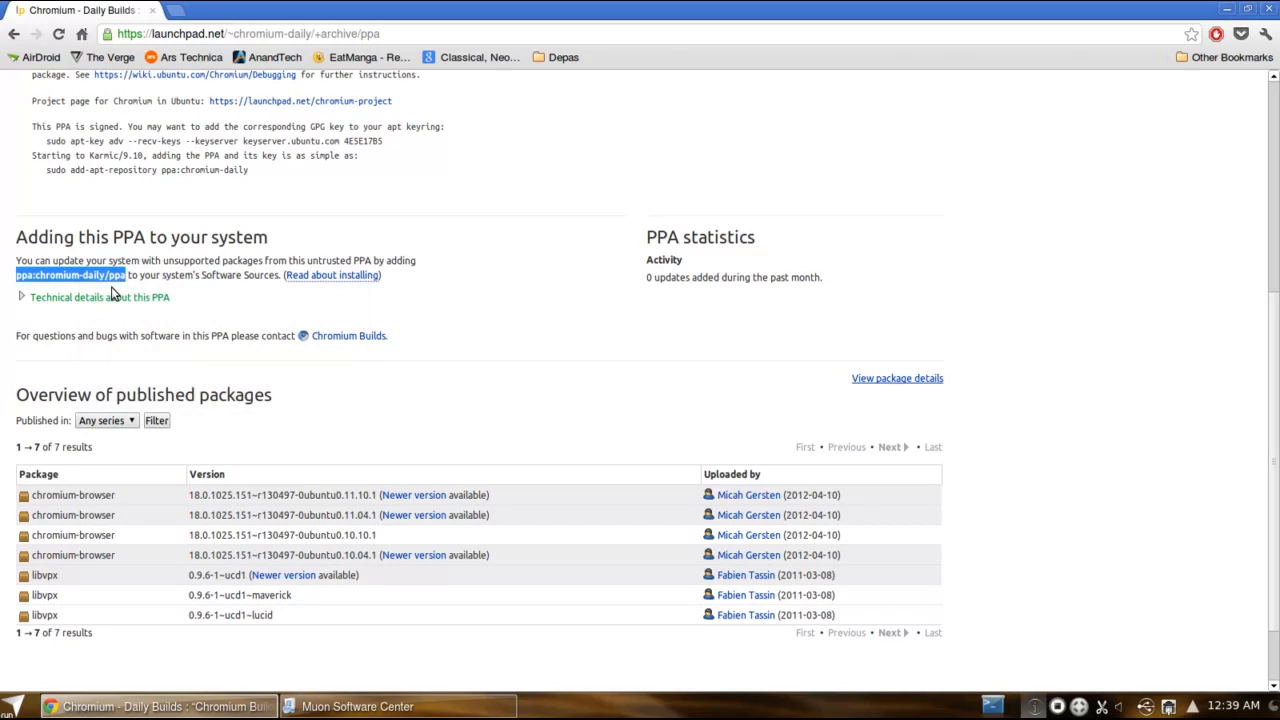
# Step: Switch back to Muon Software Center and open the software sources configuration, authorizing it with the administrator password
pyautogui.click(489, 712)
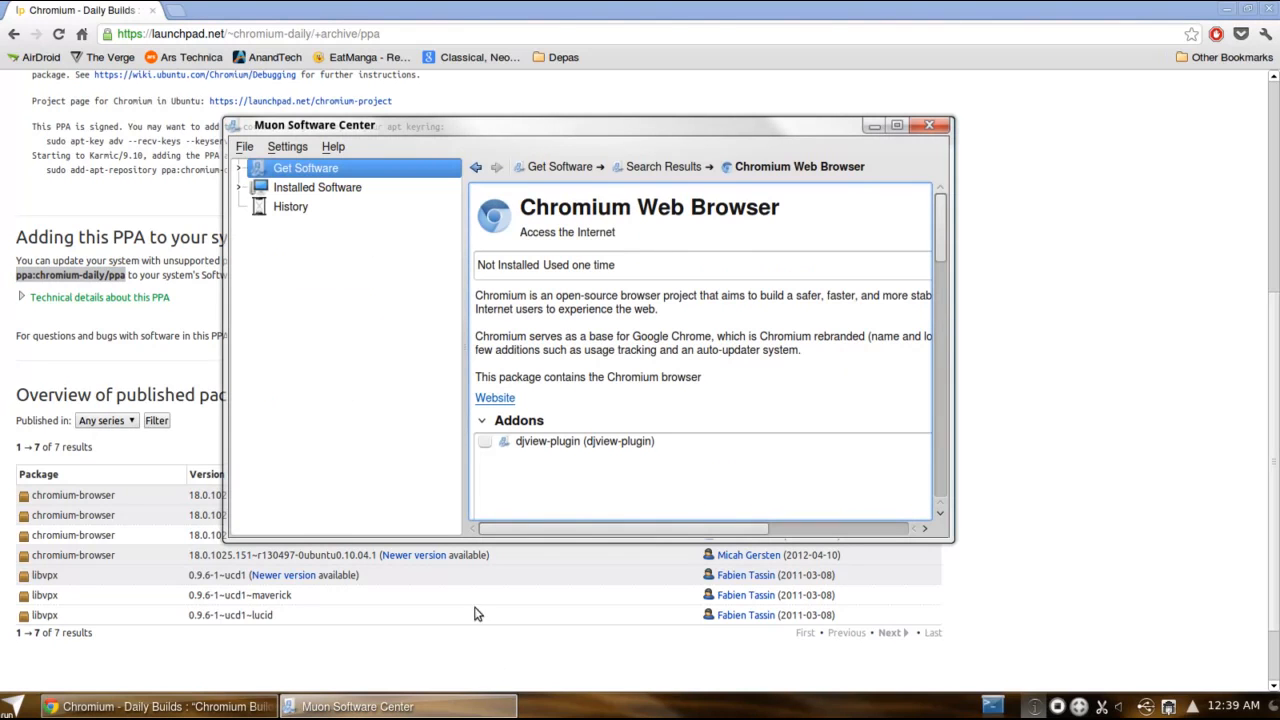
pyautogui.click(300, 146)
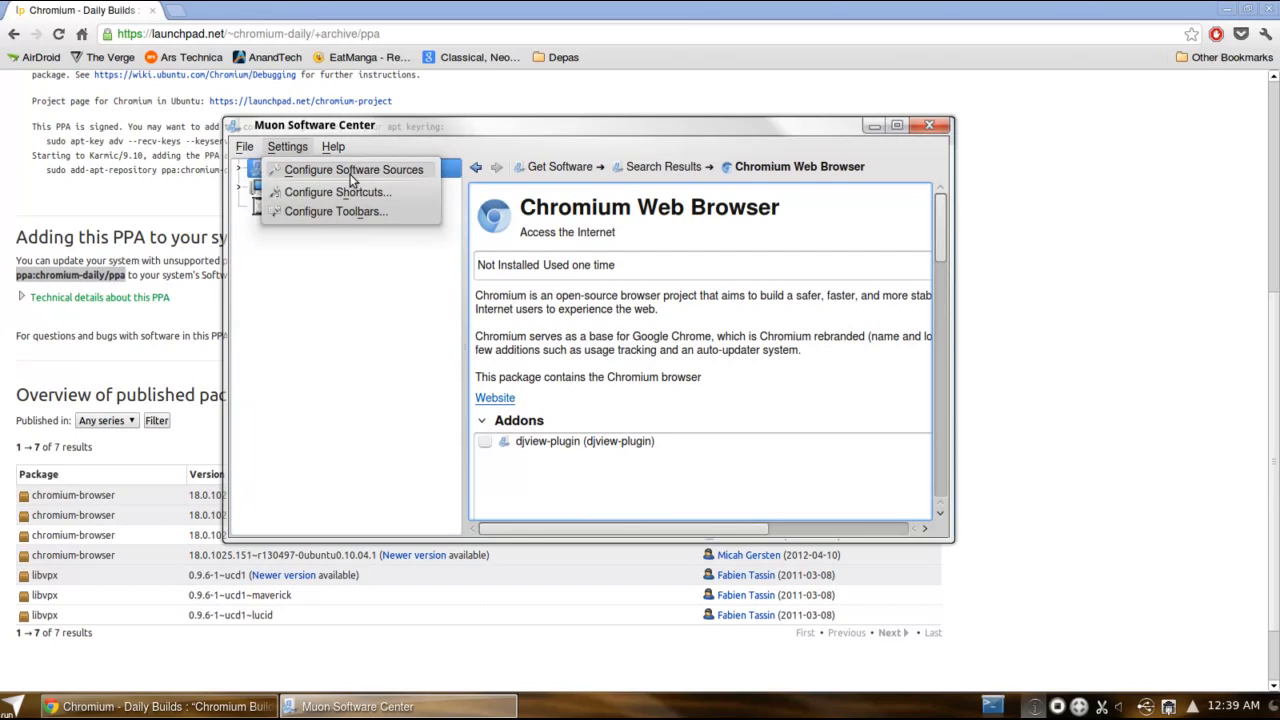
pyautogui.click(379, 177)
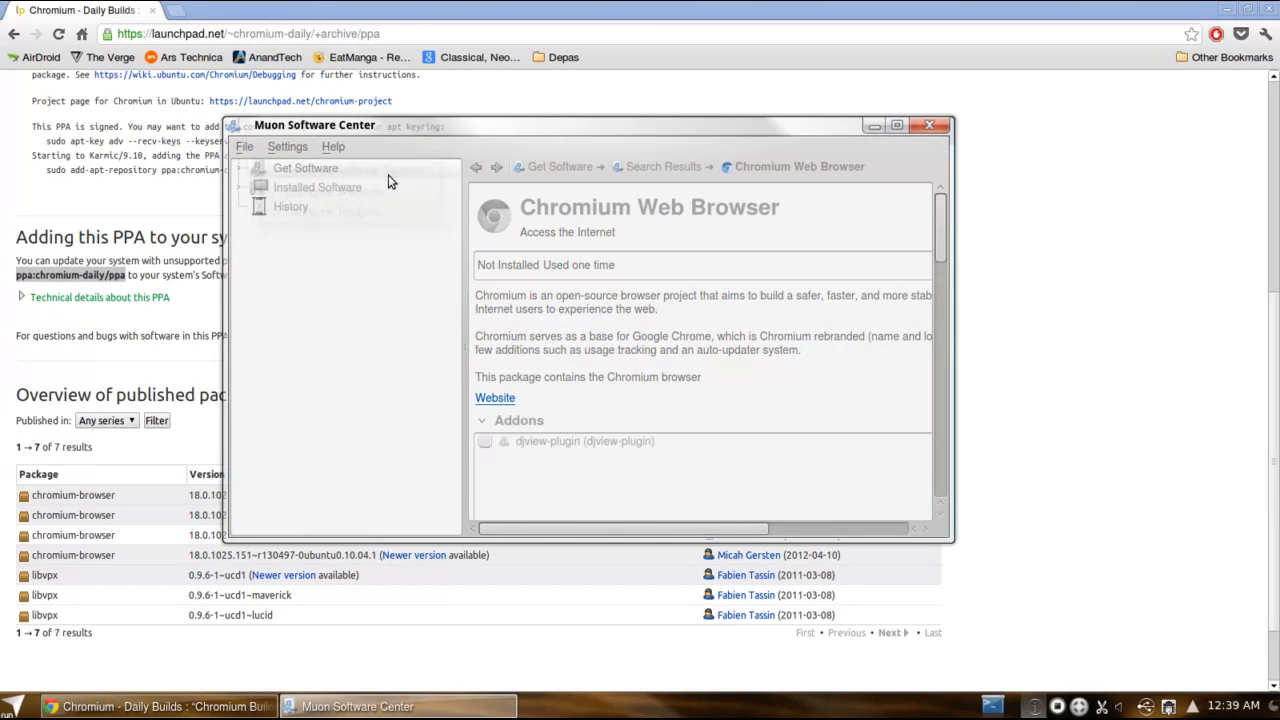
pyautogui.write('*********')
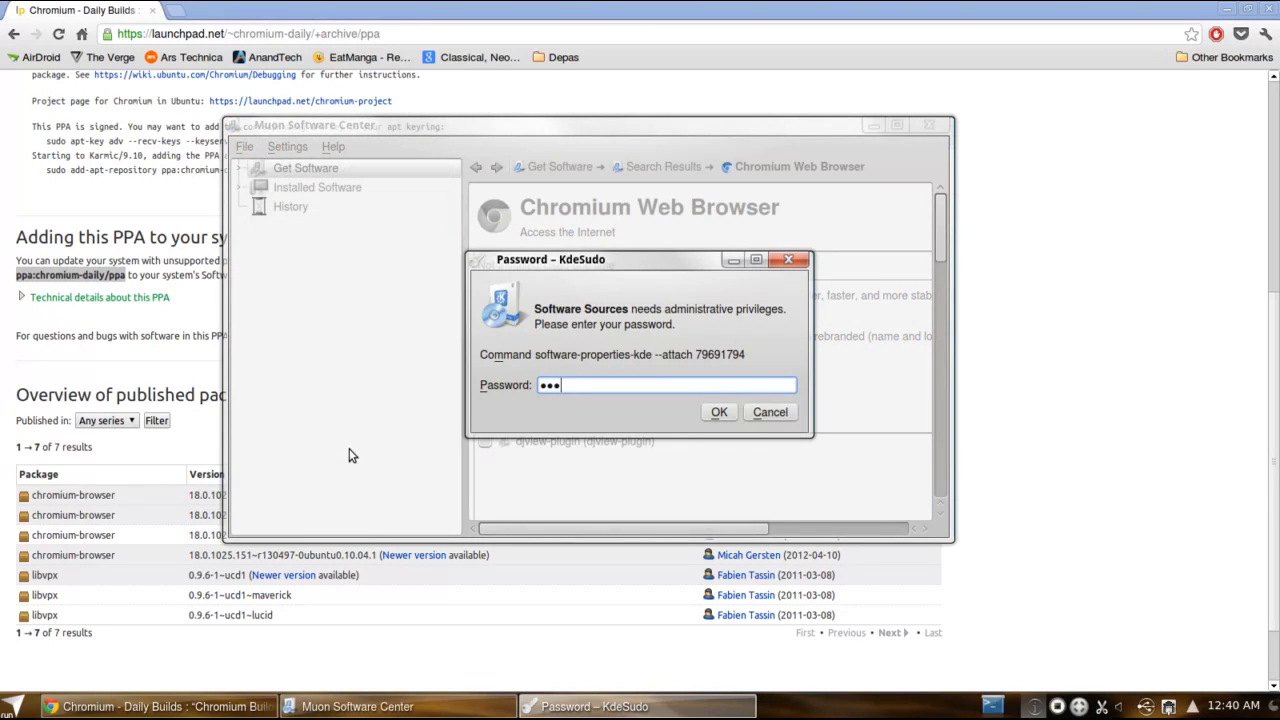
pyautogui.press('Return')
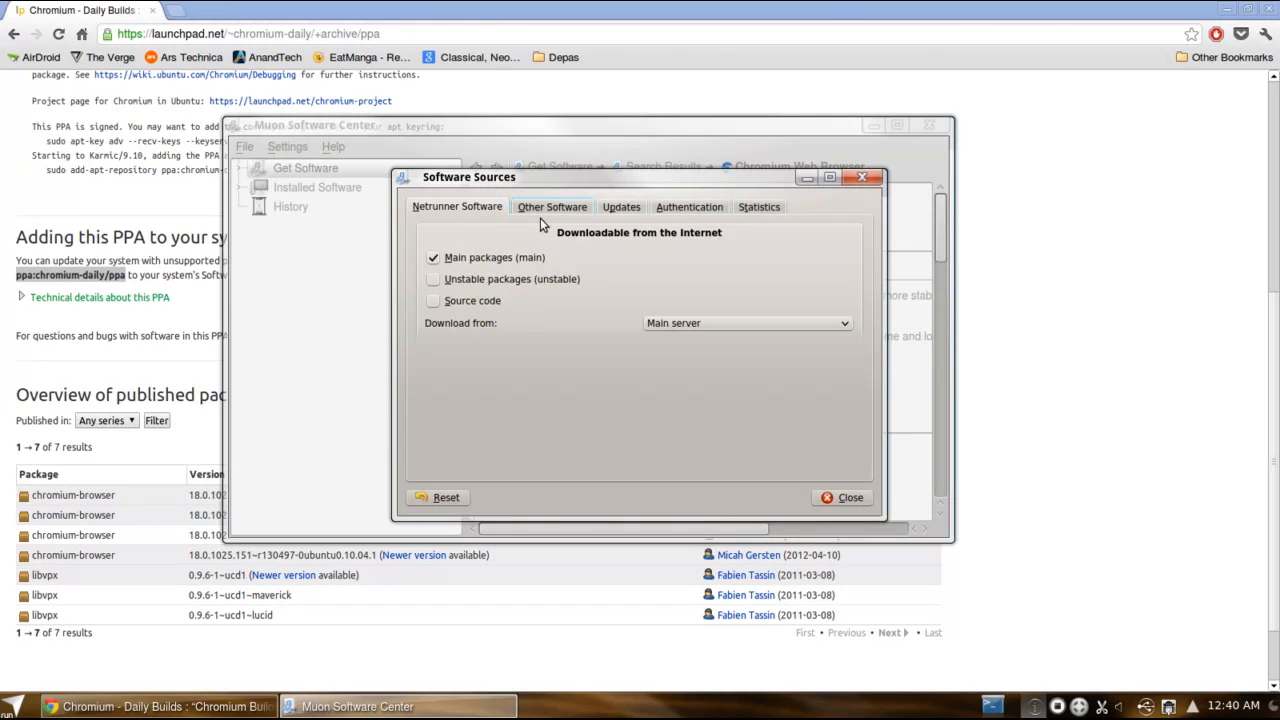
# Step: Look through the other software sources and add ppa:chromium-daily/ppa as a new APT repository
pyautogui.click(577, 211)
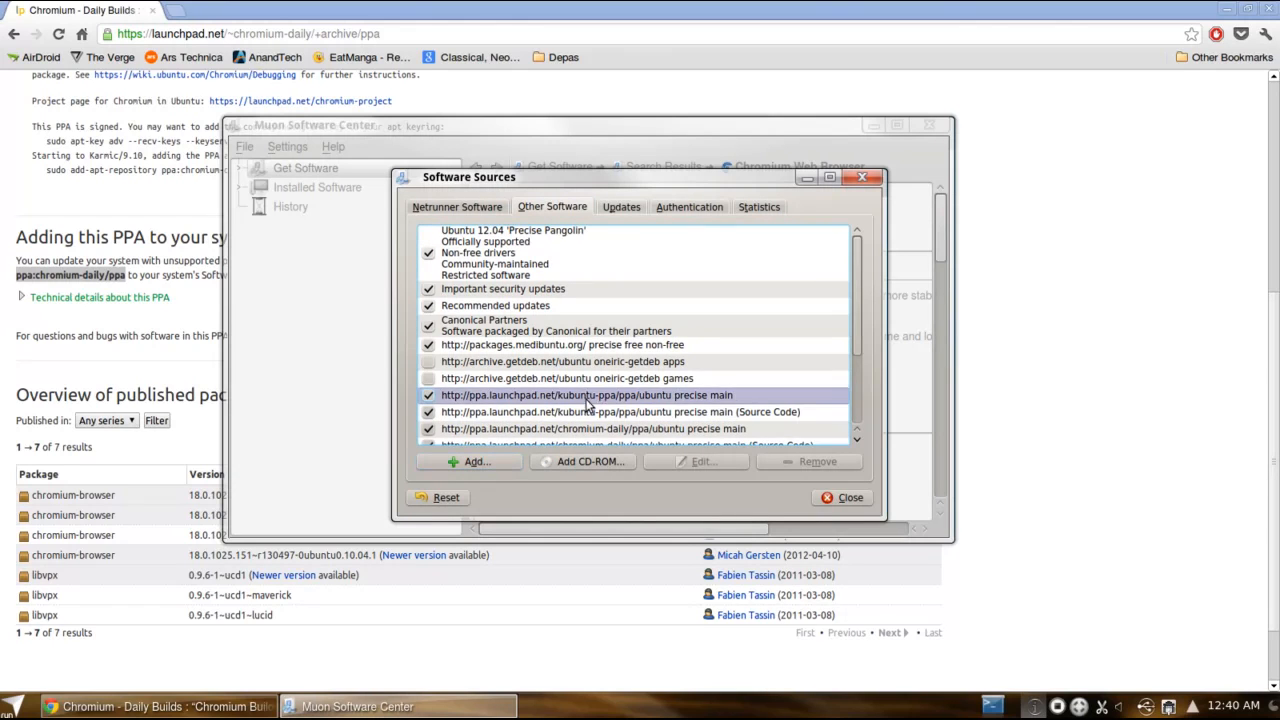
pyautogui.moveTo(853, 314); pyautogui.dragTo(854, 378)
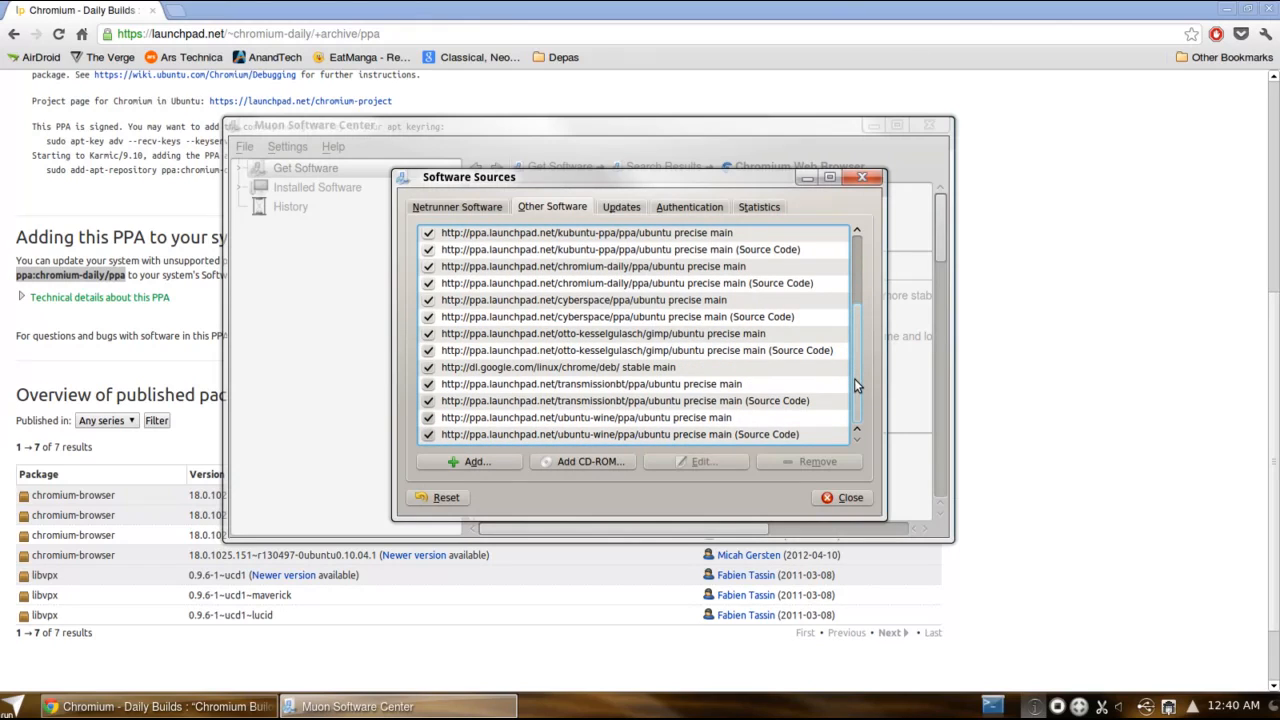
pyautogui.moveTo(859, 391); pyautogui.dragTo(858, 302)
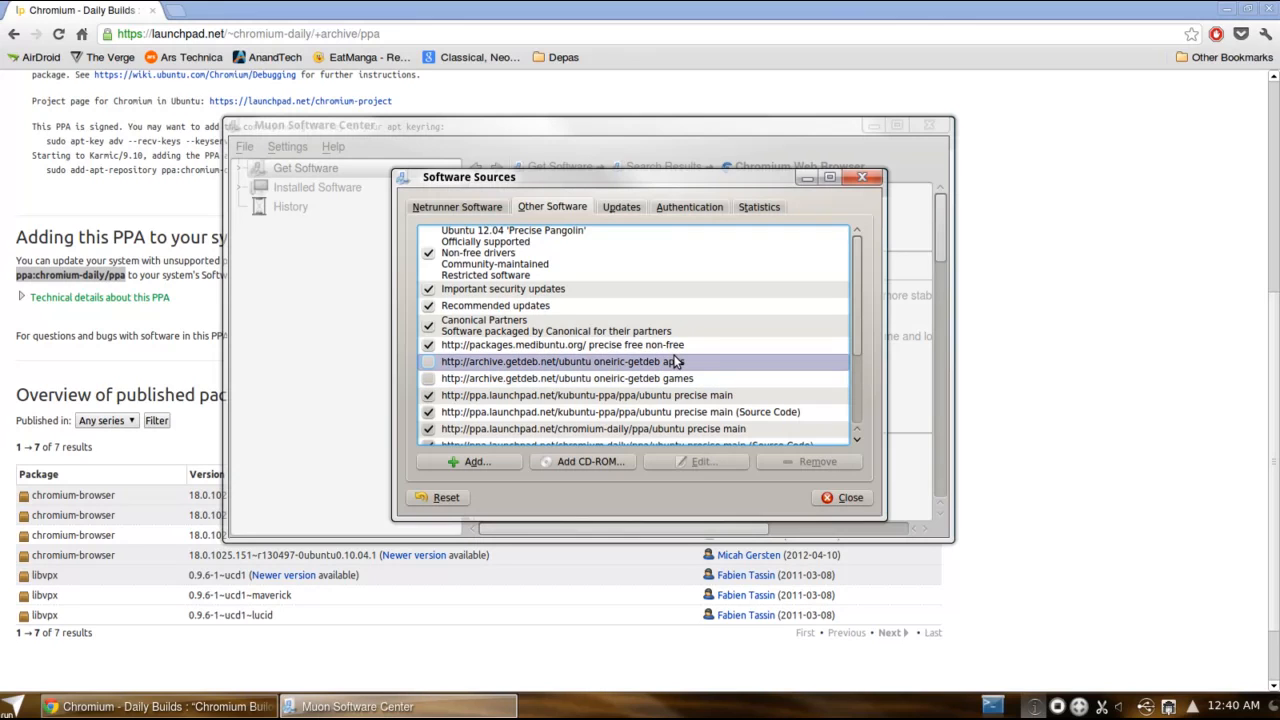
pyautogui.click(518, 464)
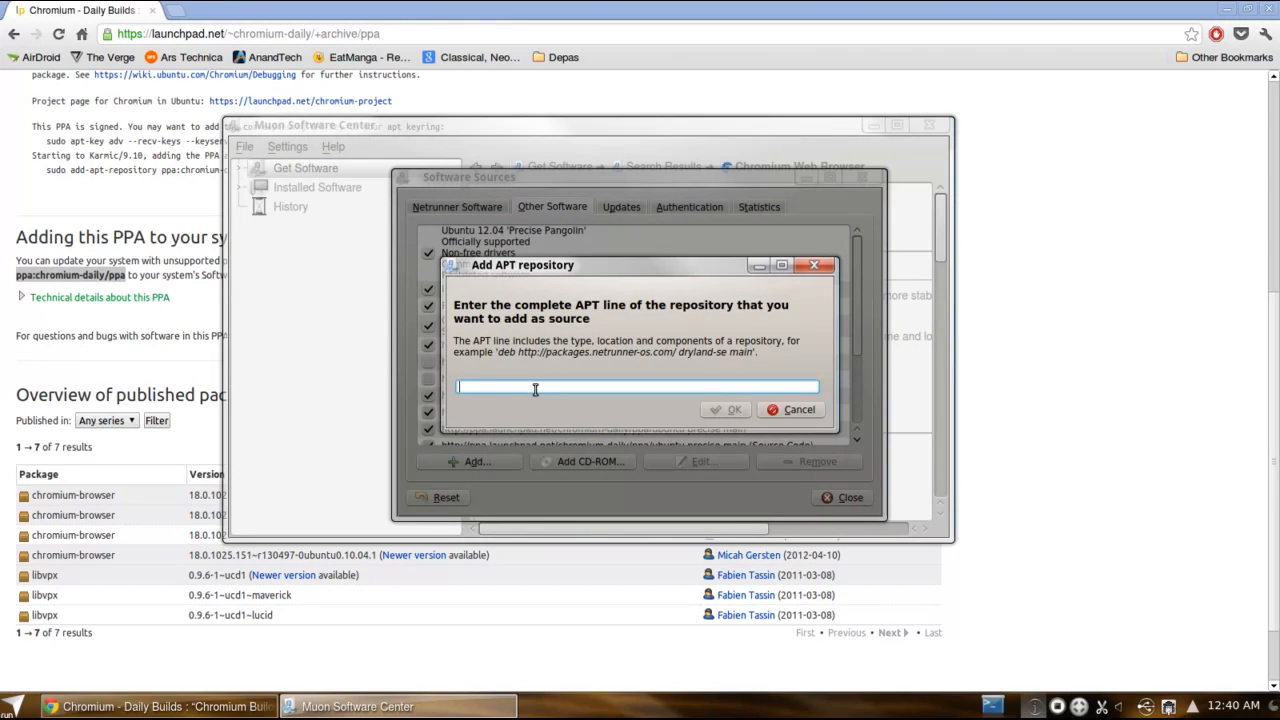
pyautogui.rightClick(498, 383)
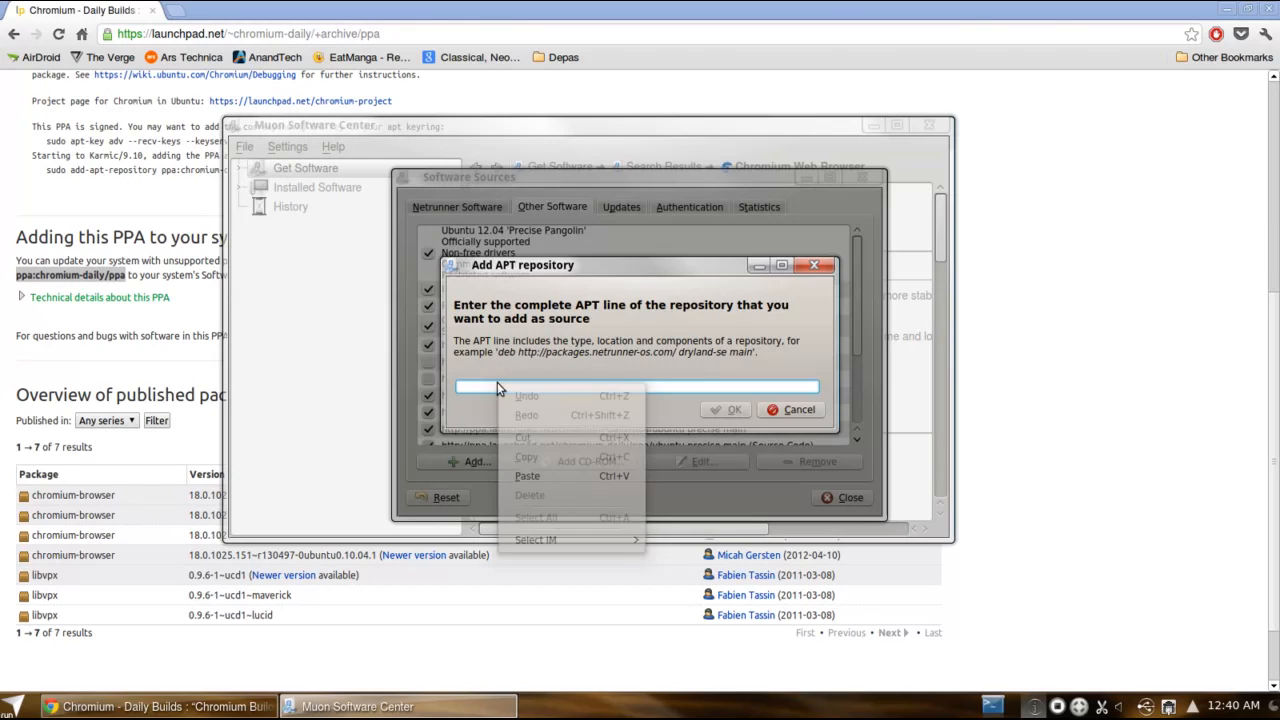
pyautogui.click(542, 476)
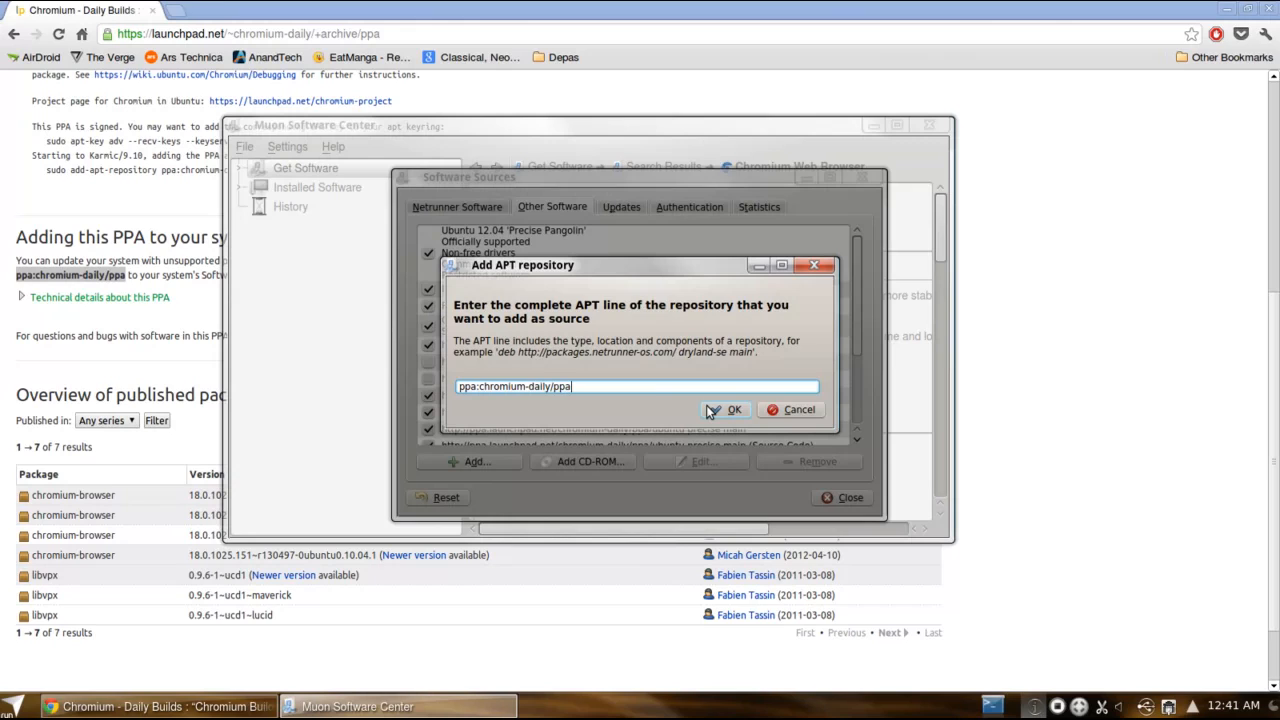
pyautogui.click(708, 410)
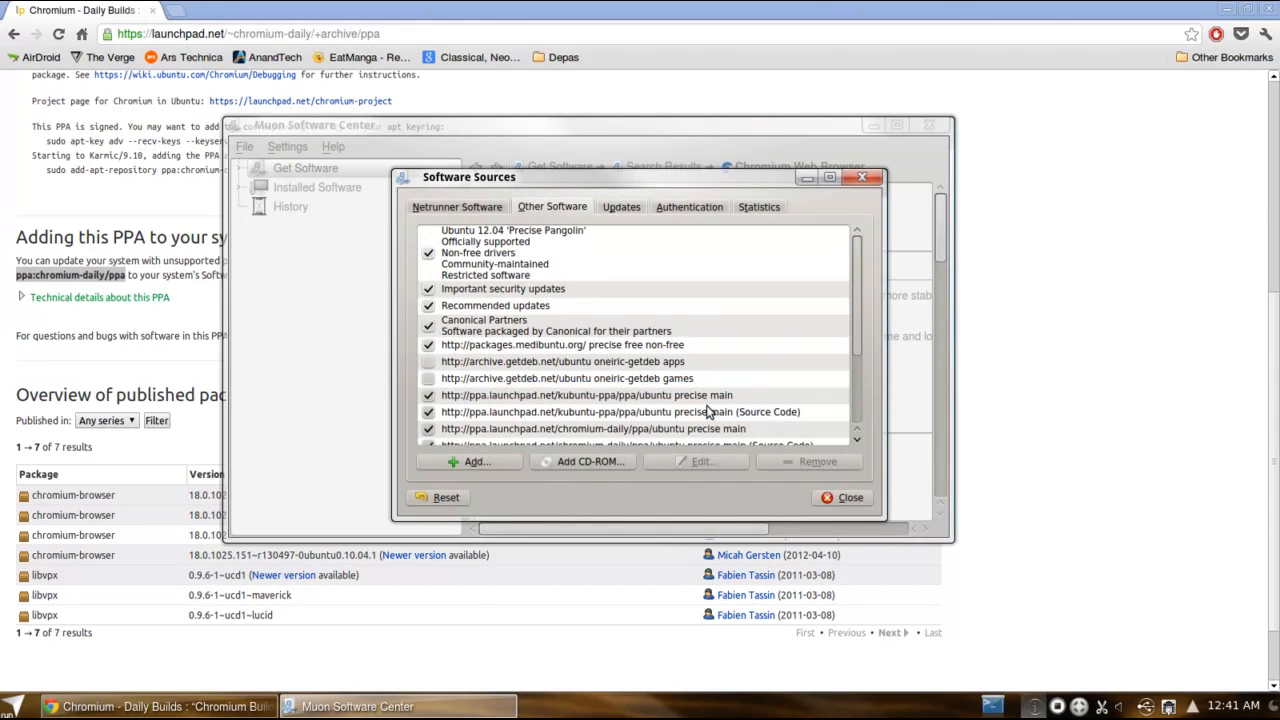
# Step: Close the software sources configuration and reload the information about available software
pyautogui.click(845, 500)
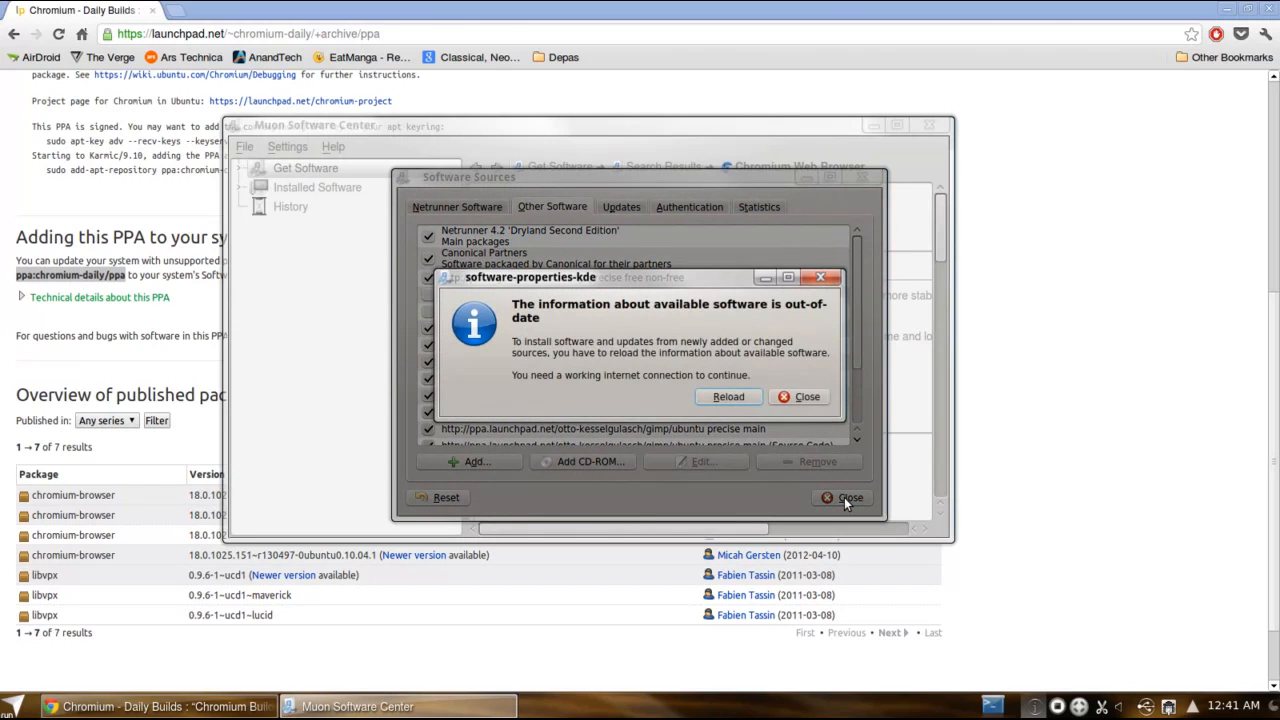
pyautogui.click(725, 397)
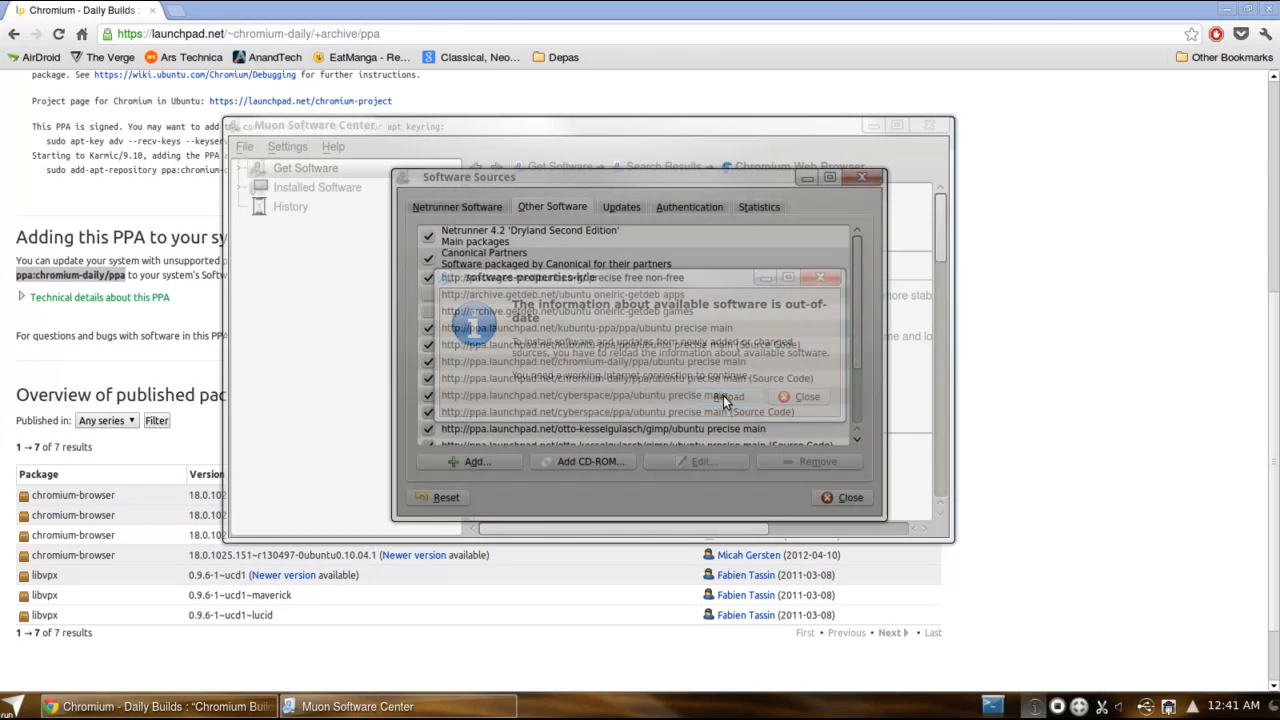
pyautogui.click(618, 372)
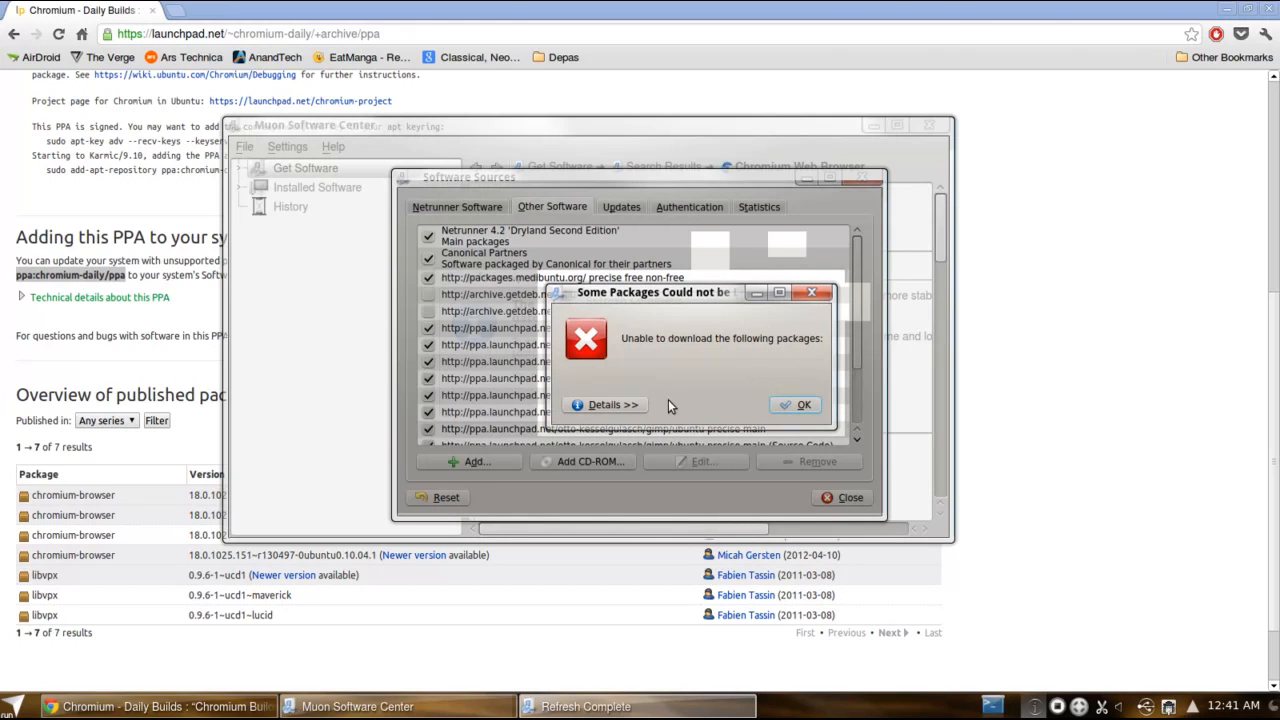
# Step: Review the details of the packages that could not be downloaded and dismiss the report to return to the Muon Software Center window
pyautogui.click(608, 405)
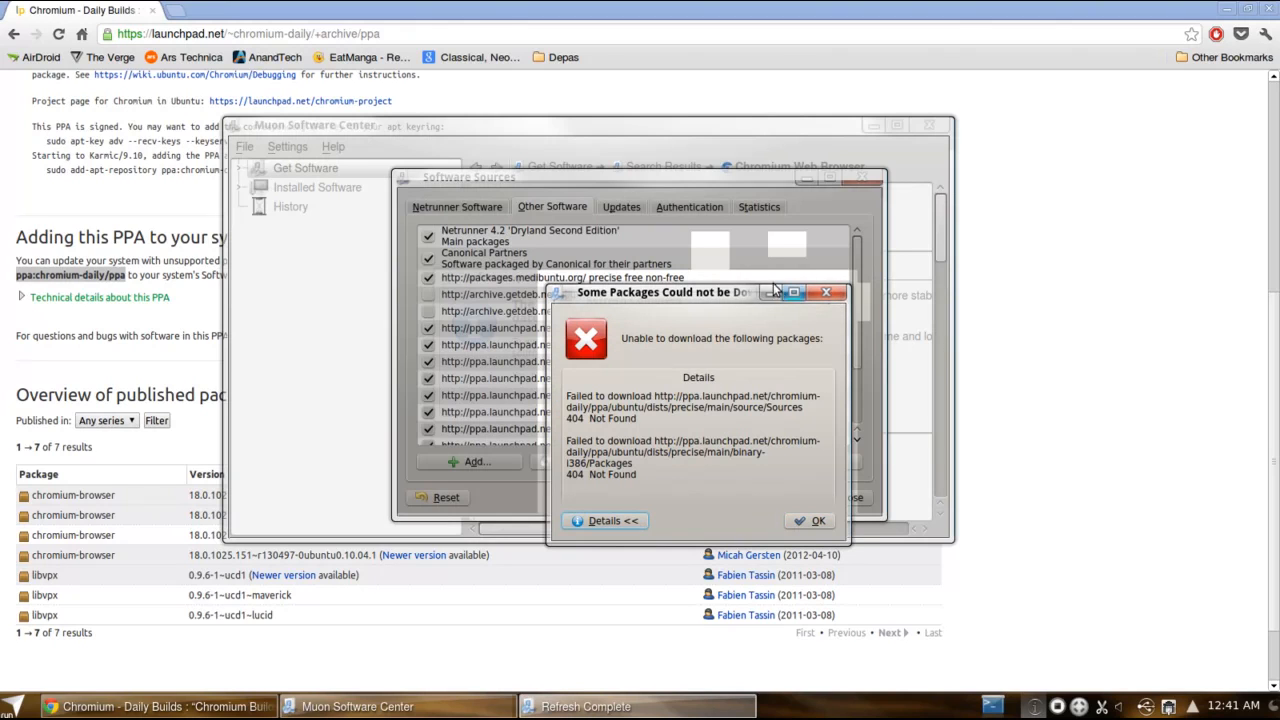
pyautogui.moveTo(775, 290); pyautogui.dragTo(733, 254)
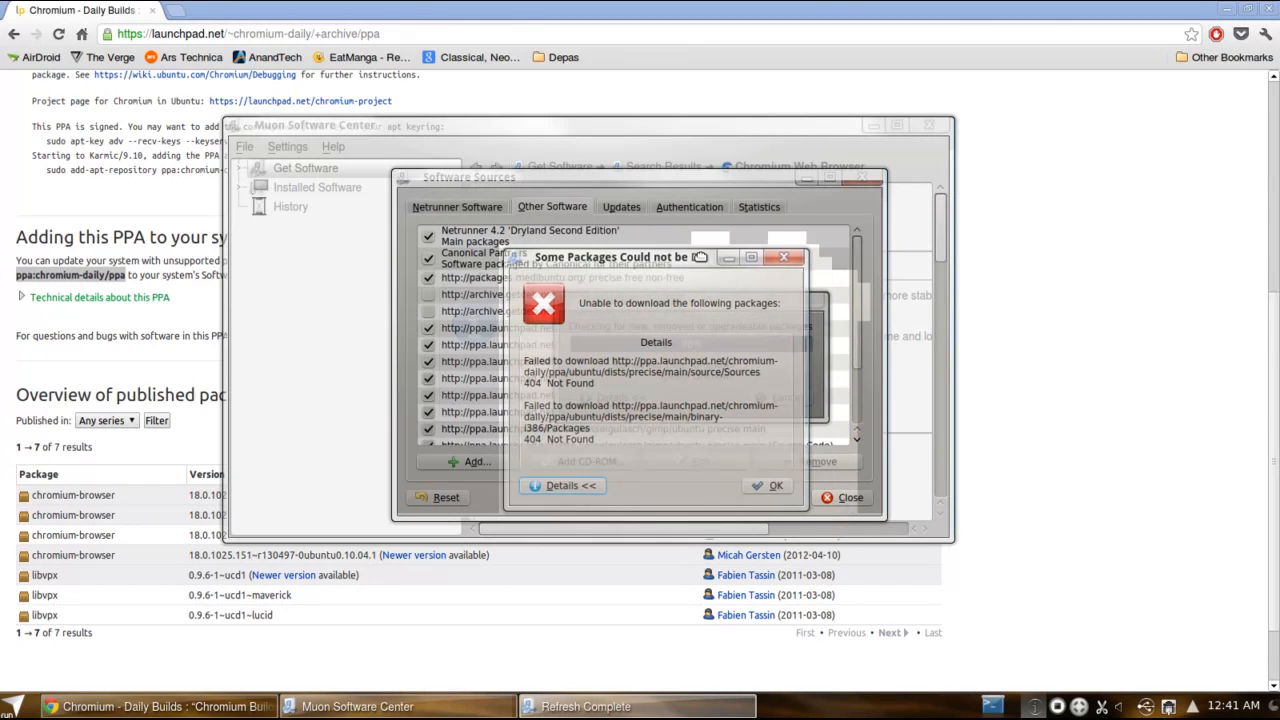
pyautogui.click(769, 488)
pyautogui.click(770, 397)
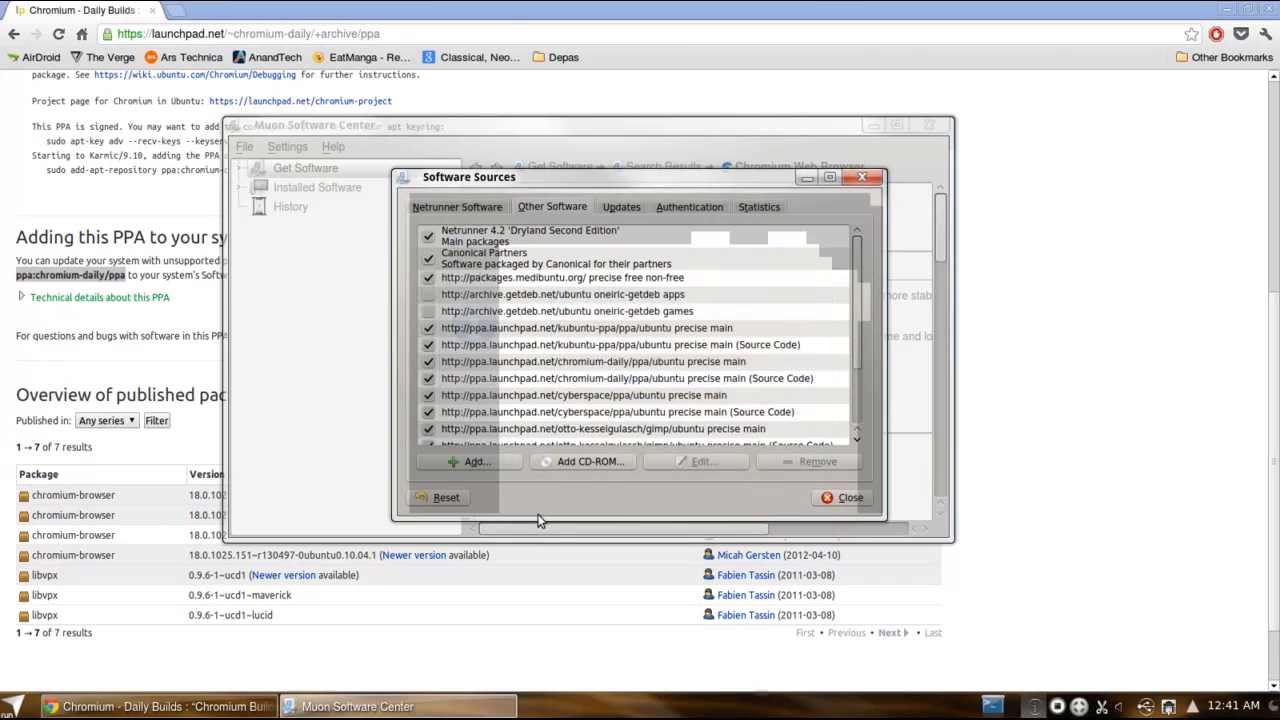
pyautogui.click(444, 166)
pyautogui.moveTo(471, 124); pyautogui.dragTo(507, 123)
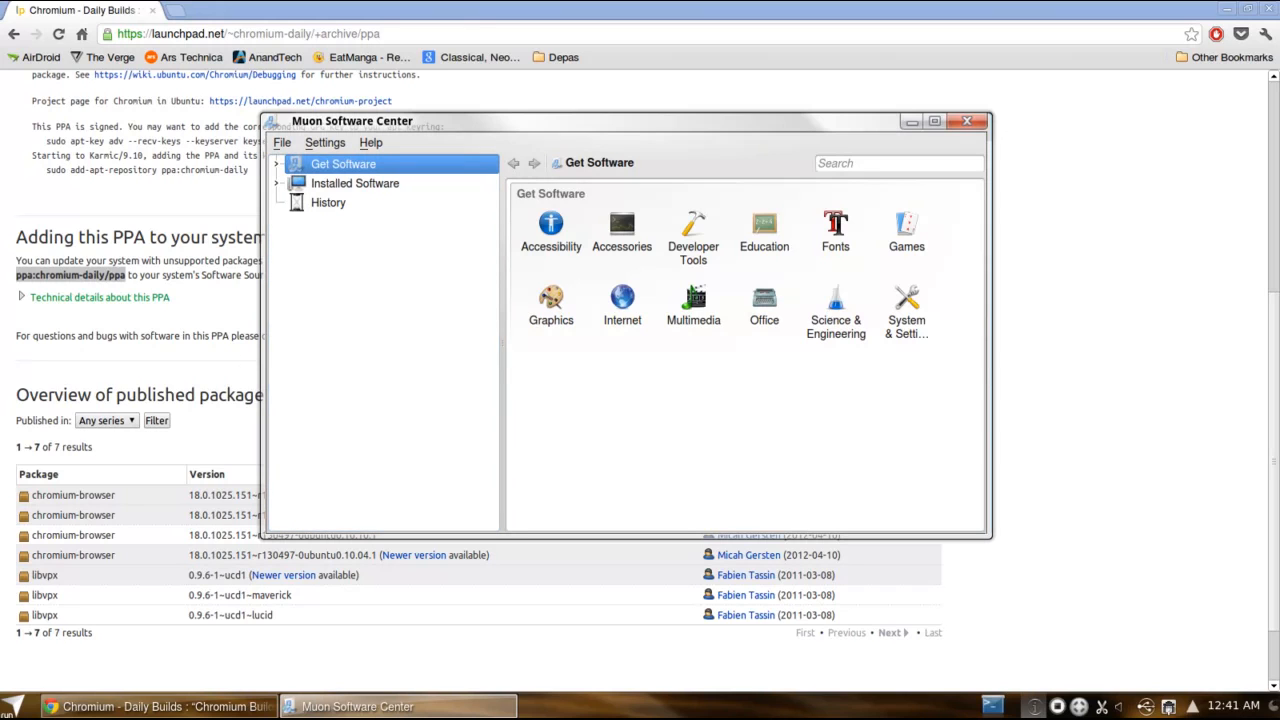
# Step: Open the Konsole terminal from the system applications
pyautogui.click(12, 708)
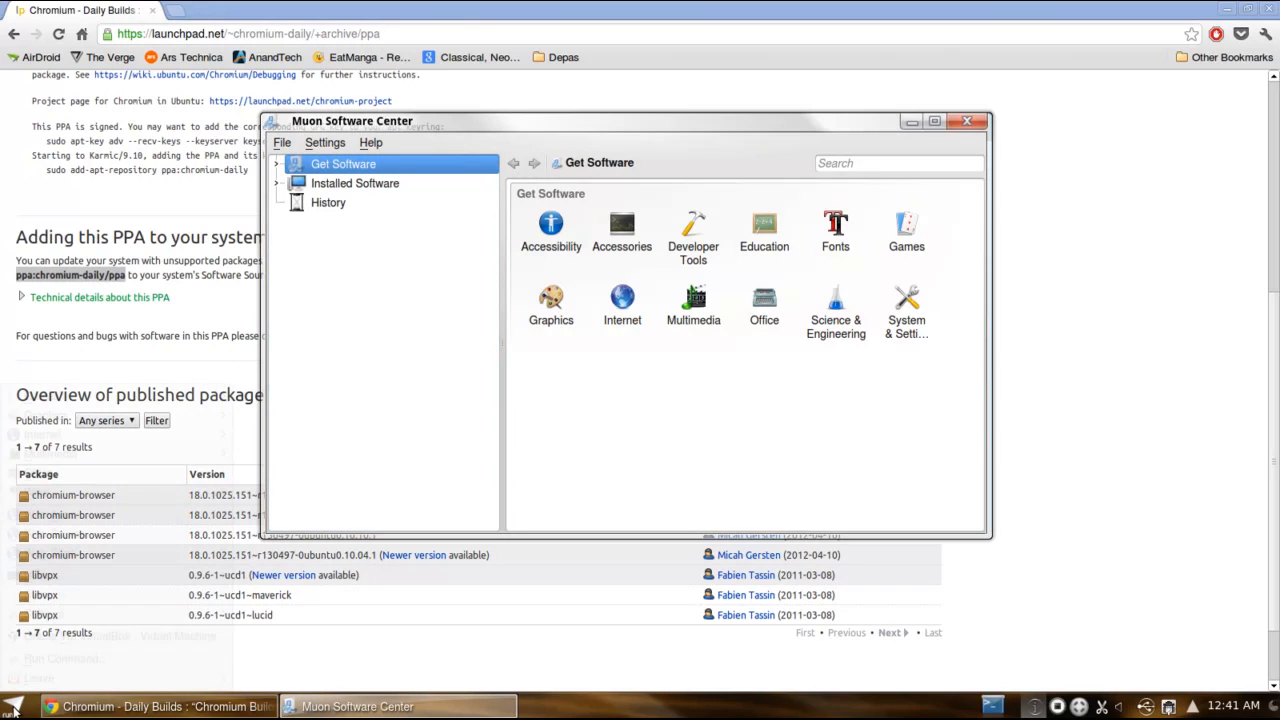
pyautogui.moveTo(65, 598)
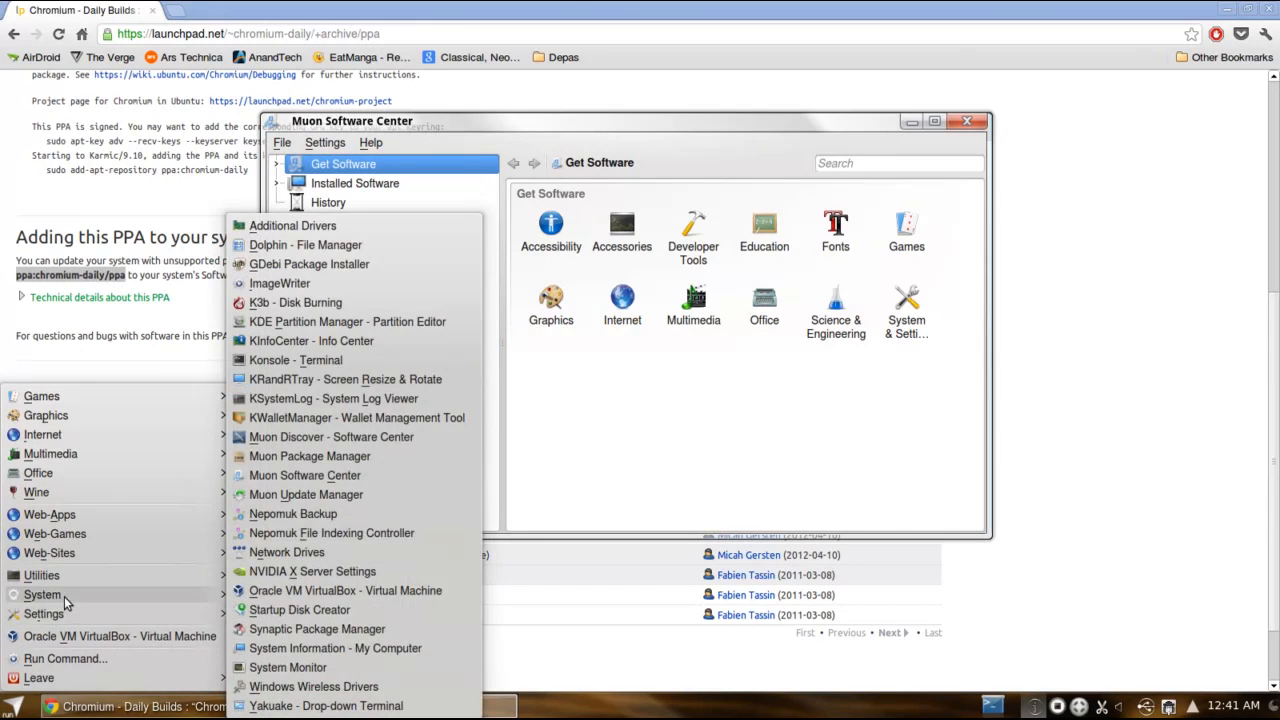
pyautogui.click(339, 361)
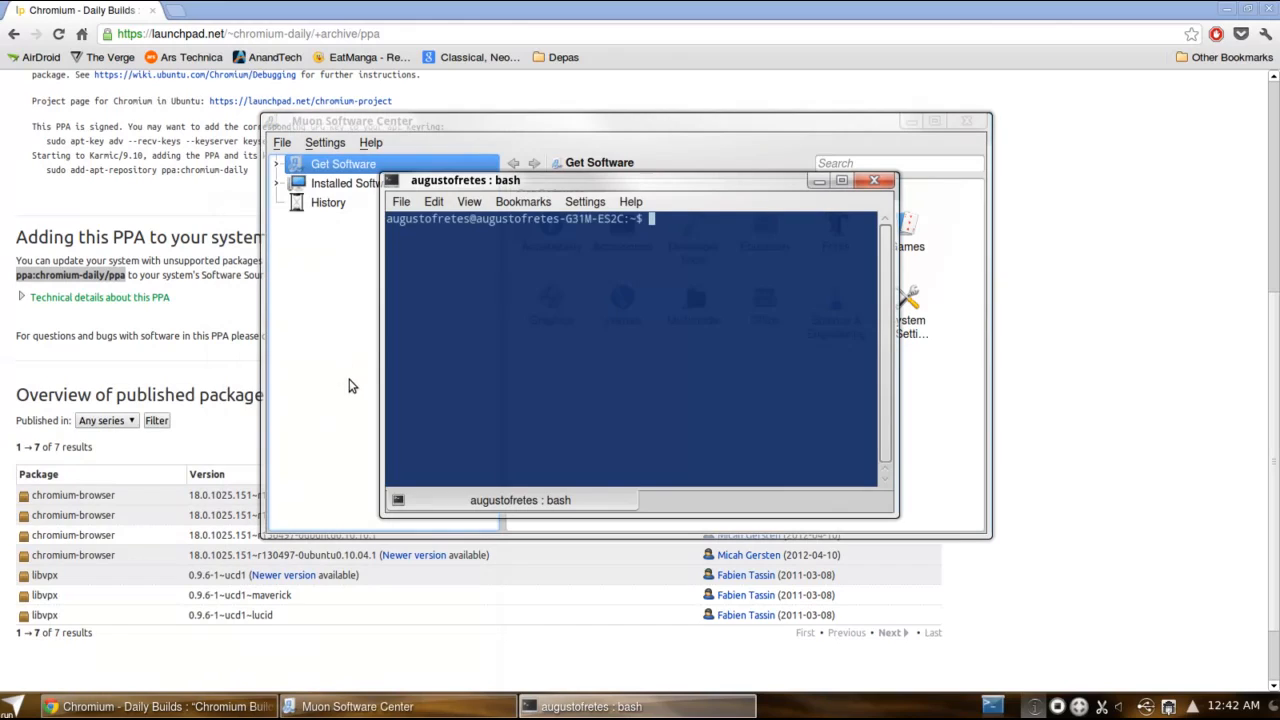
# Step: Run sudo add-apt-repository ppa:chromium-daily/ppa, enter the account password, and cancel adding the repository at the confirmation
pyautogui.write('su')
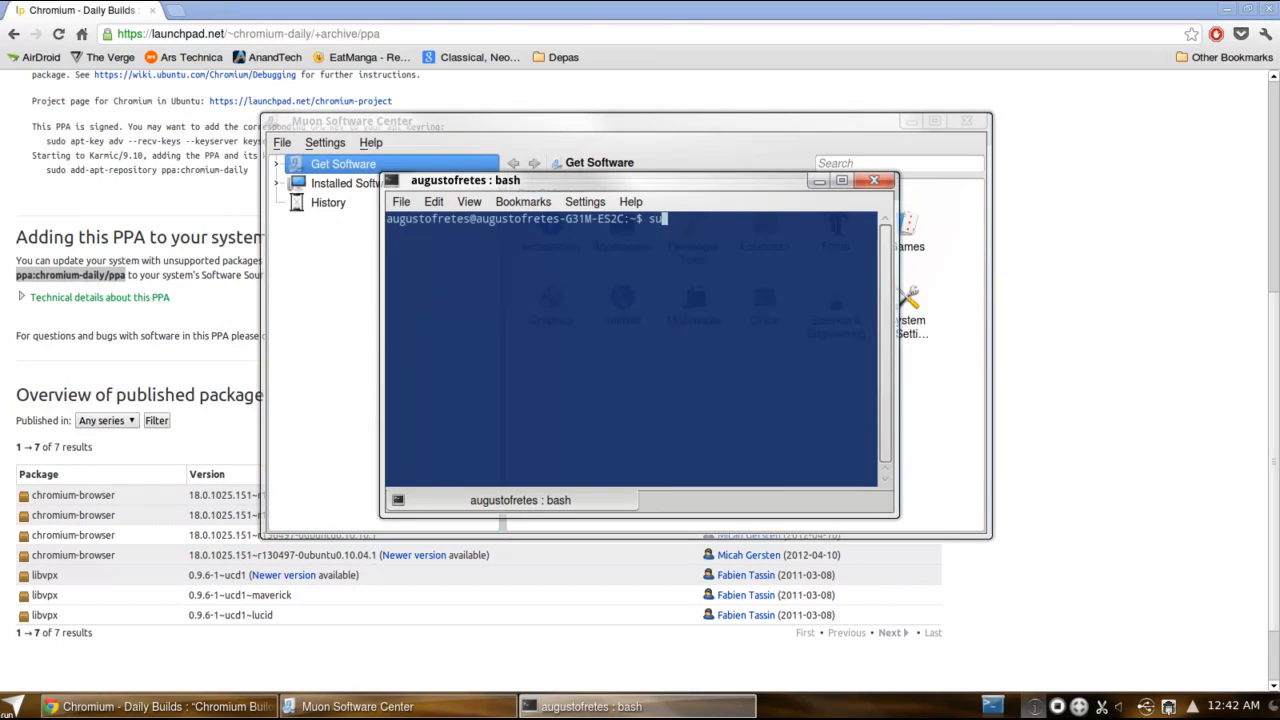
pyautogui.write('do apt-')
pyautogui.write('add')
pyautogui.press('BackSpace')
pyautogui.press('BackSpace')
pyautogui.press('BackSpace')
pyautogui.press('BackSpace')
pyautogui.press('BackSpace')
pyautogui.press('BackSpace')
pyautogui.press('BackSpace')
pyautogui.write('add-apt-repository')
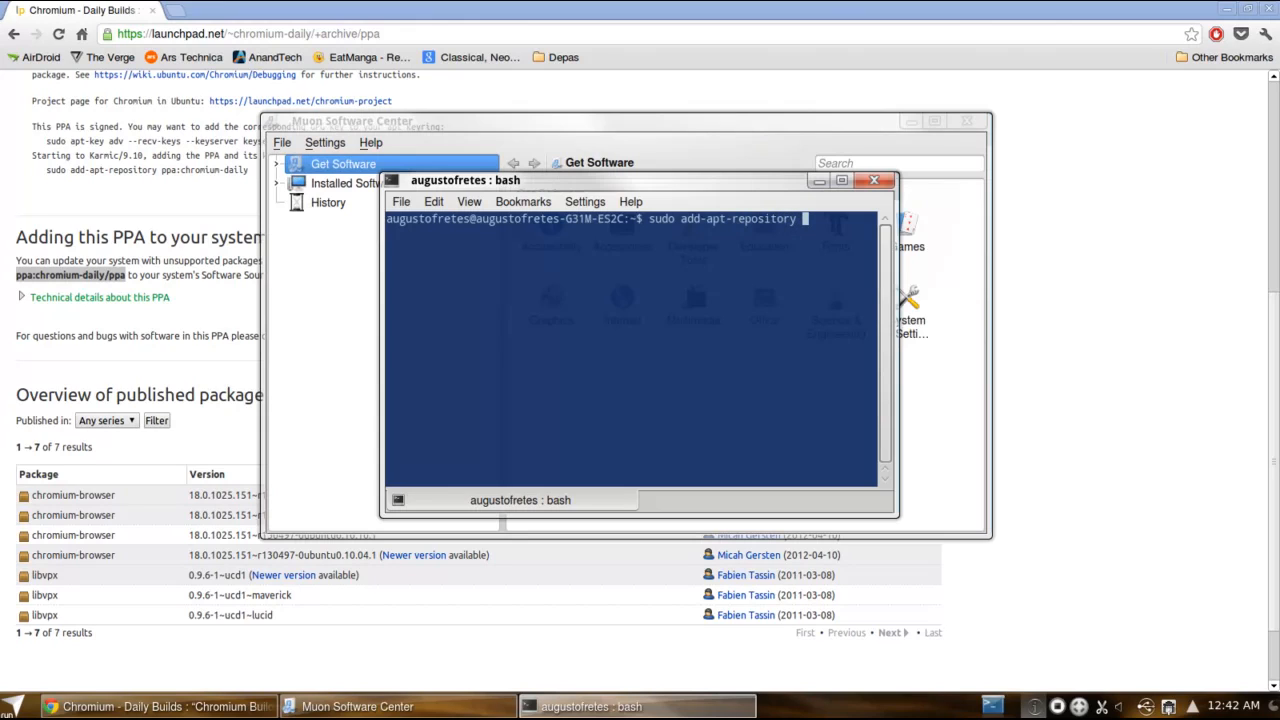
pyautogui.hotkey('ctrl', 'shift', 'v')
pyautogui.press('Return')
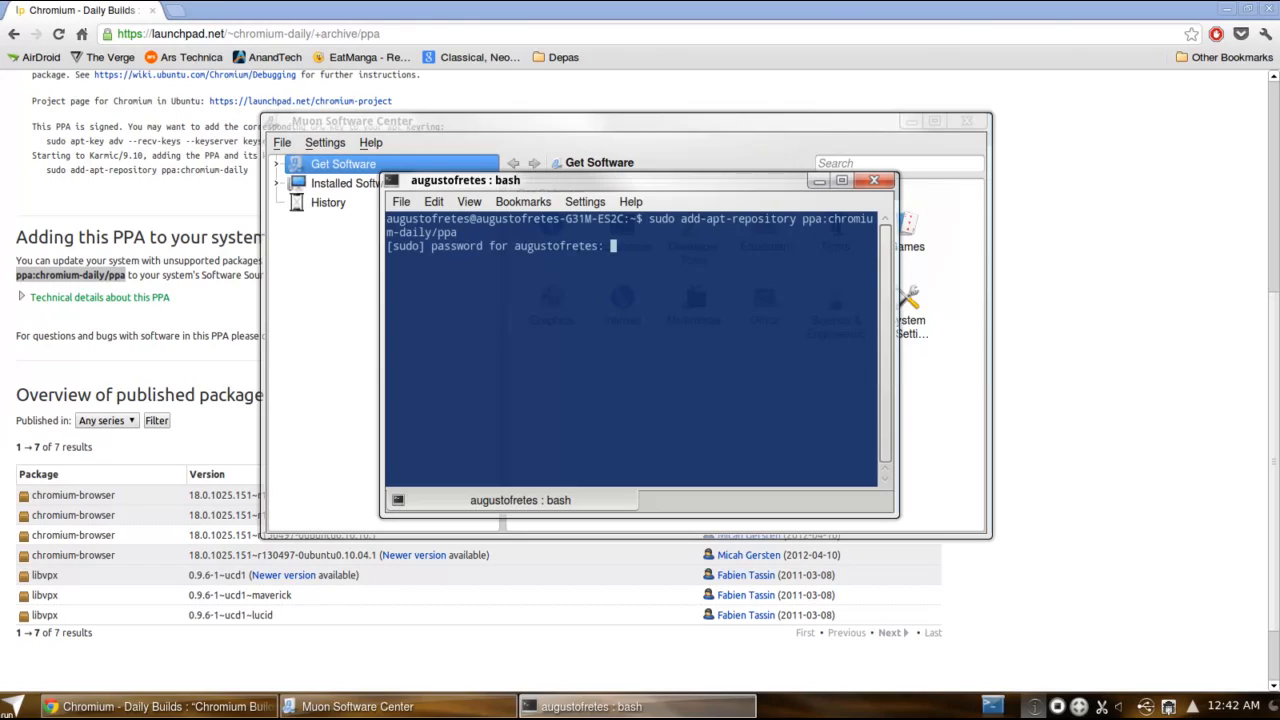
pyautogui.press('Return')
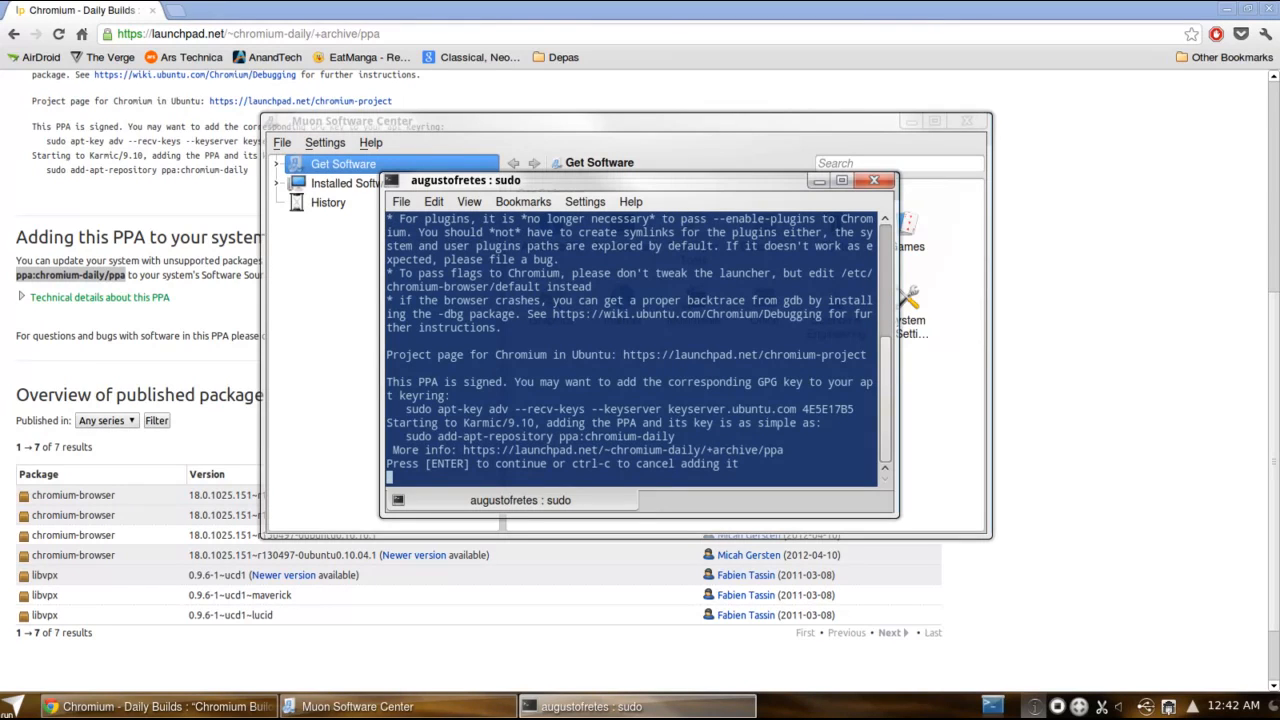
pyautogui.hotkey('ctrl', 'c')
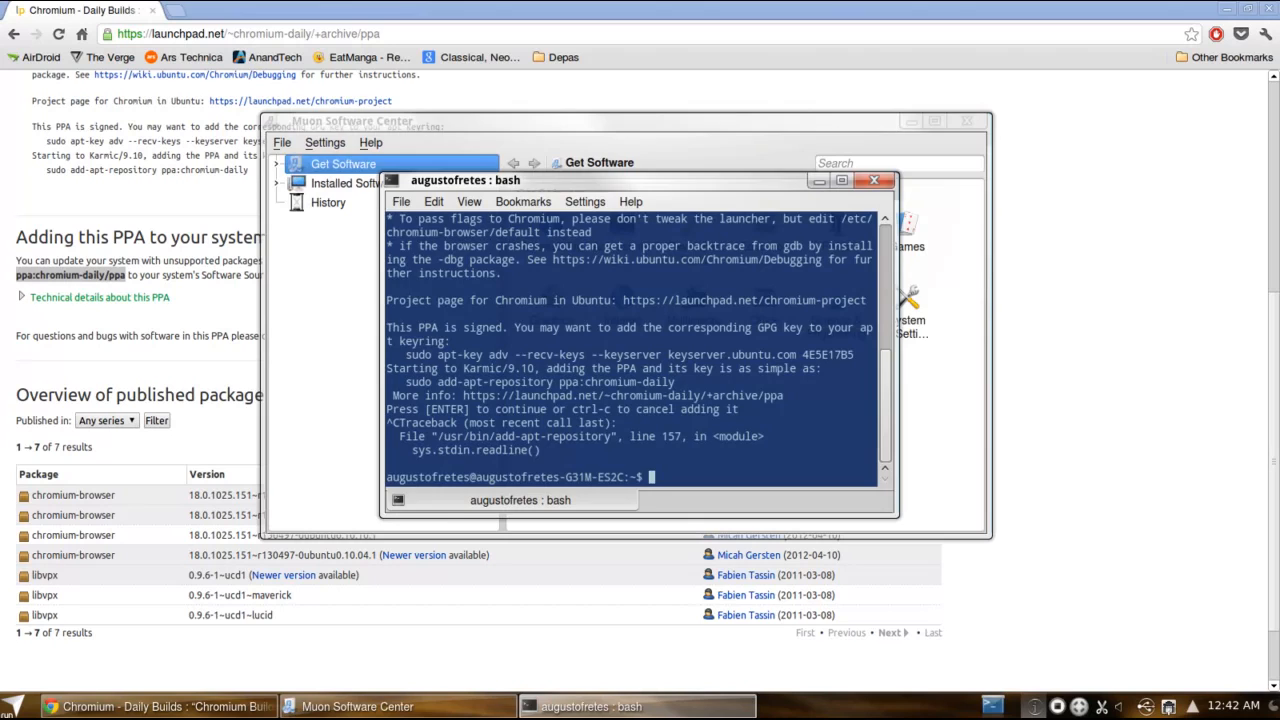
# Step: Switch to Chrome to review the Chromium - Daily Builds PPA description and return to the Konsole terminal
pyautogui.click(109, 195)
pyautogui.scroll(5, 110, 198)
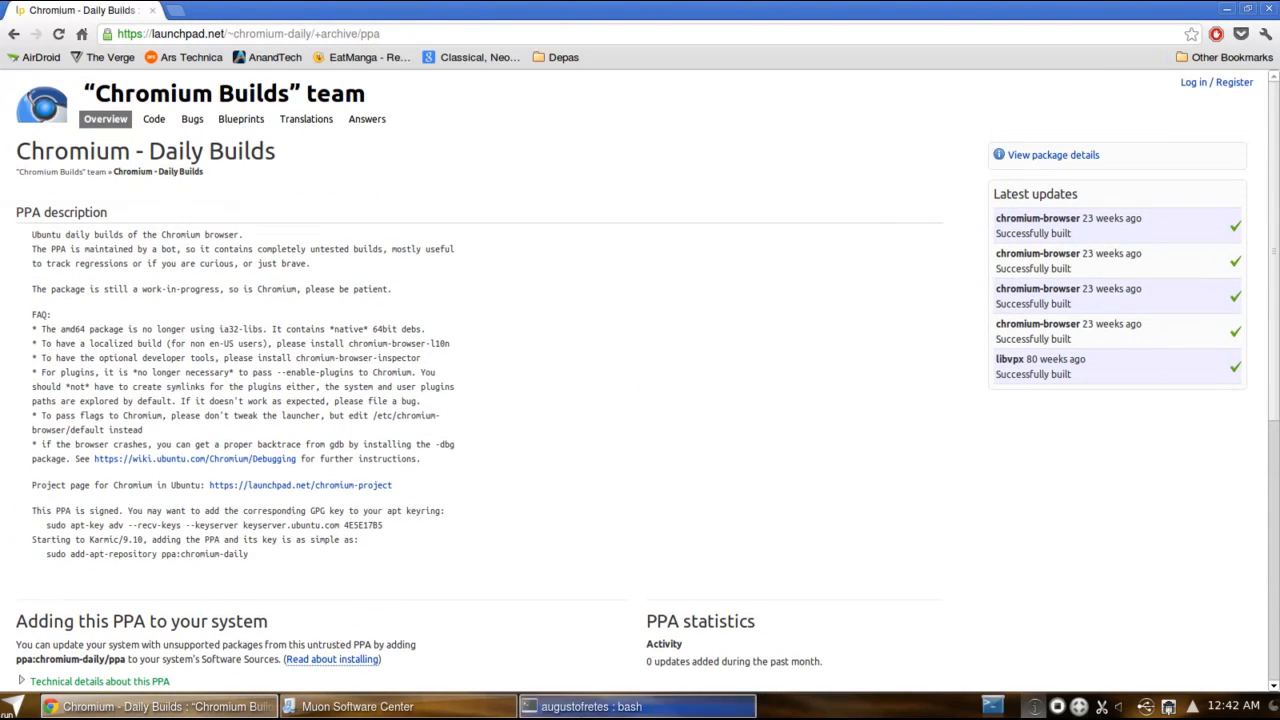
pyautogui.click(645, 710)
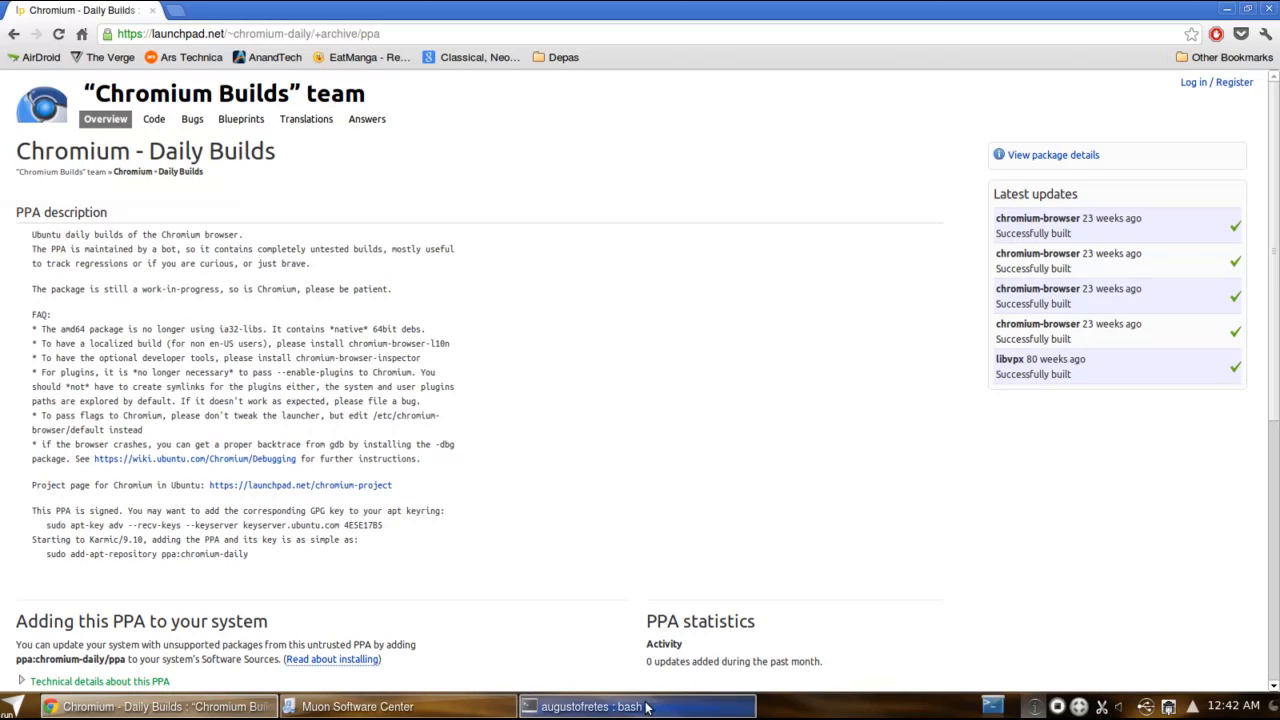